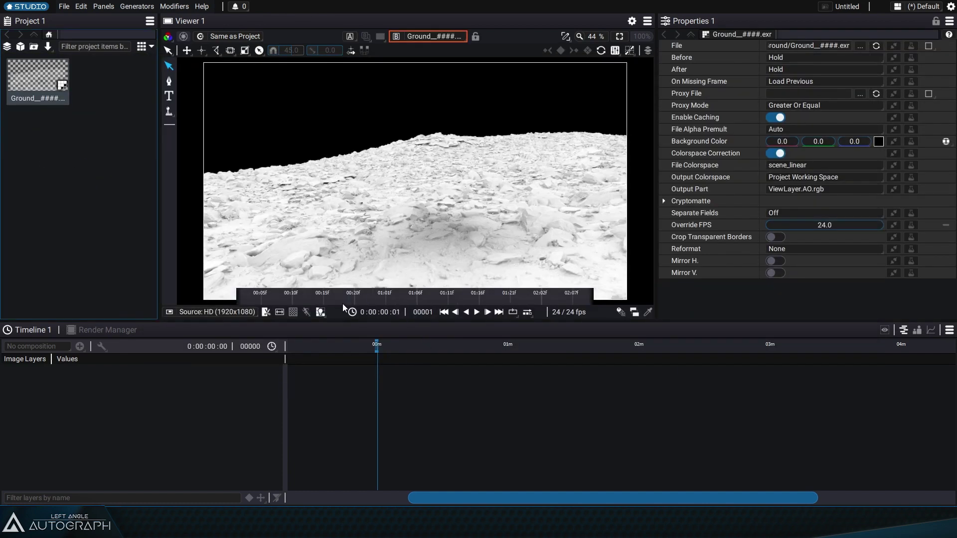
Step: Set the ground sequence's output part to ViewLayer.Combined.rgba
mouse_move(380, 302)
left_mouse_down()
mouse_move(427, 302)
mouse_move(391, 300)
left_mouse_up()
scroll(417, 302, "down", 2)
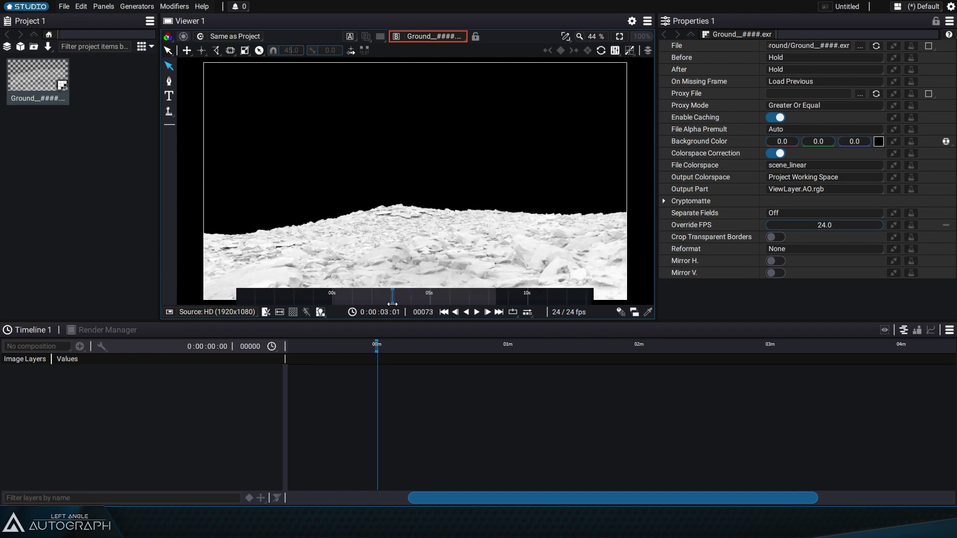
left_click(812, 190)
left_click(818, 214)
left_click(818, 194)
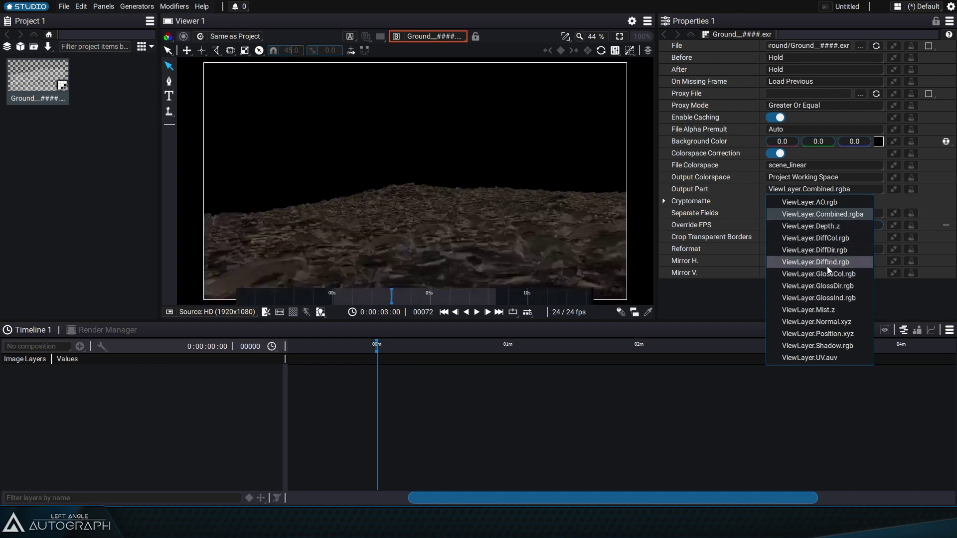
left_click(711, 300)
Step: Scrub the ground sequence to about frame 87 and widen the properties area
left_click(436, 296)
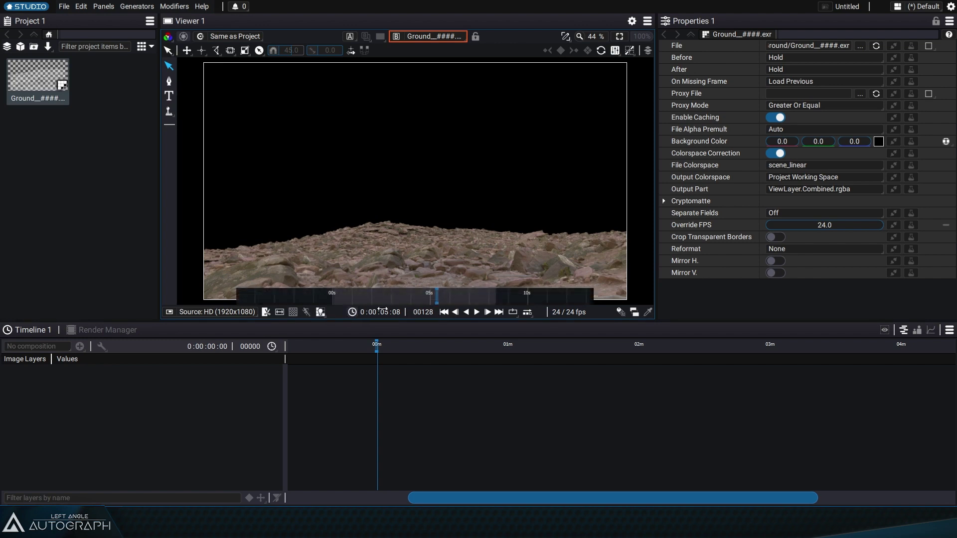
left_click_drag(454, 295, 438, 296)
scroll(432, 256, "down", 1)
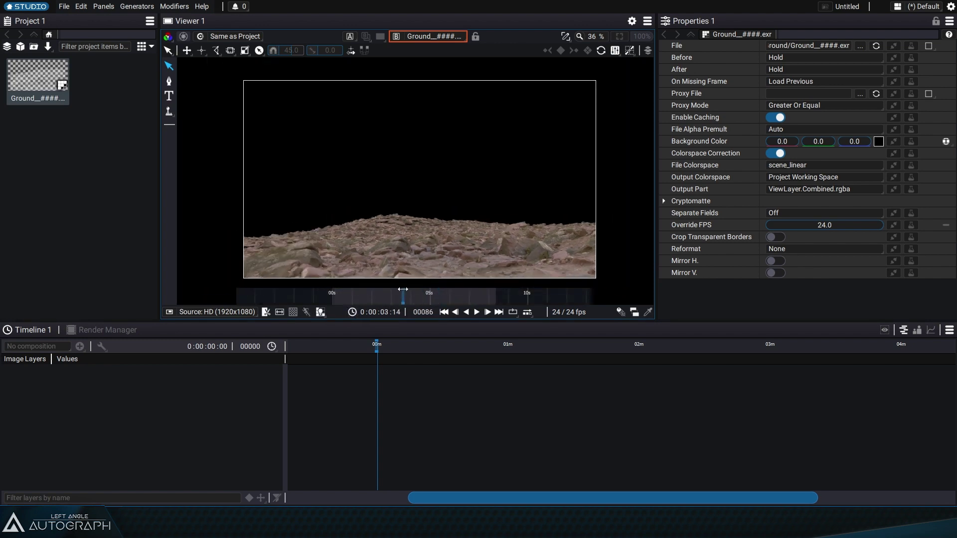
left_click_drag(654, 115, 610, 118)
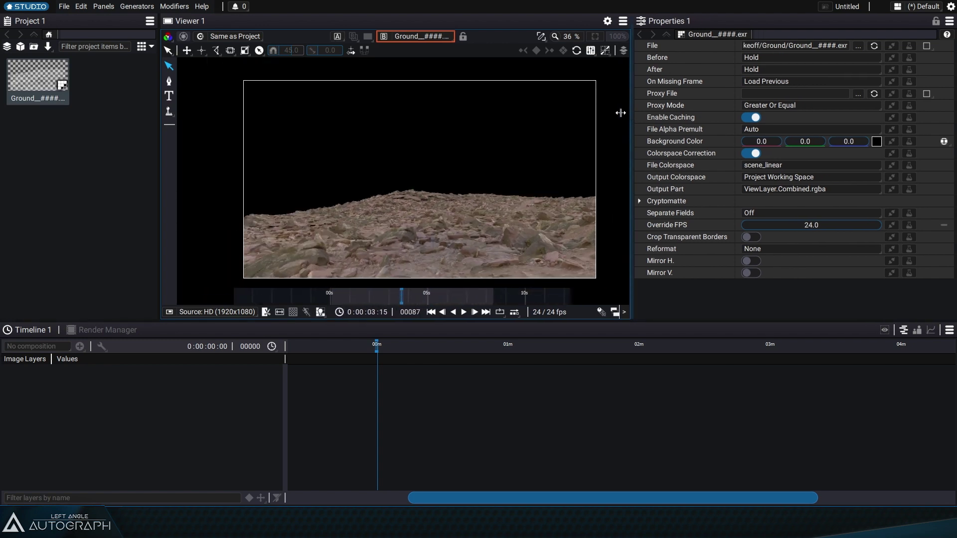
scroll(538, 135, "up", 1)
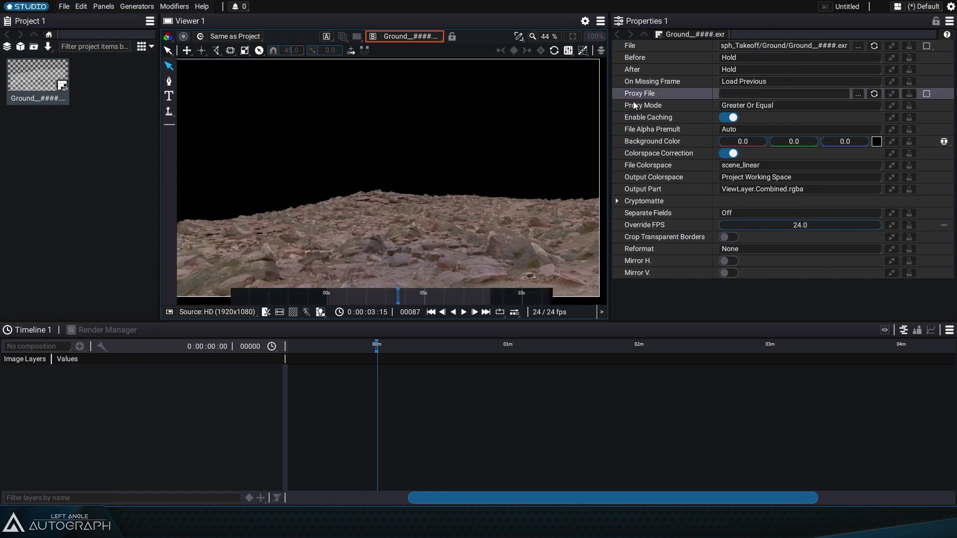
Step: Switch to File Explorer, open the Ground_Proxy folder inside Autograph_Takeoff and copy its path
left_click(770, 94)
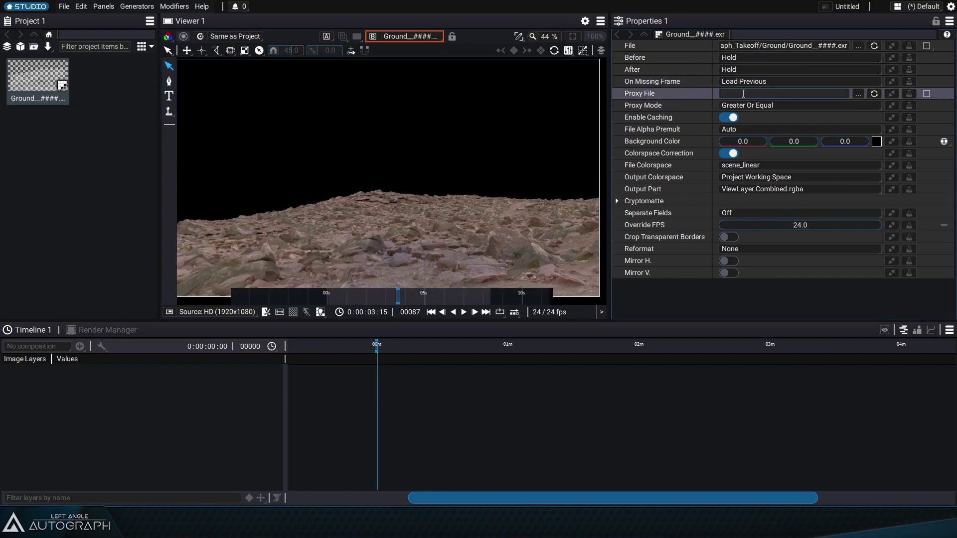
key("alt+Tab")
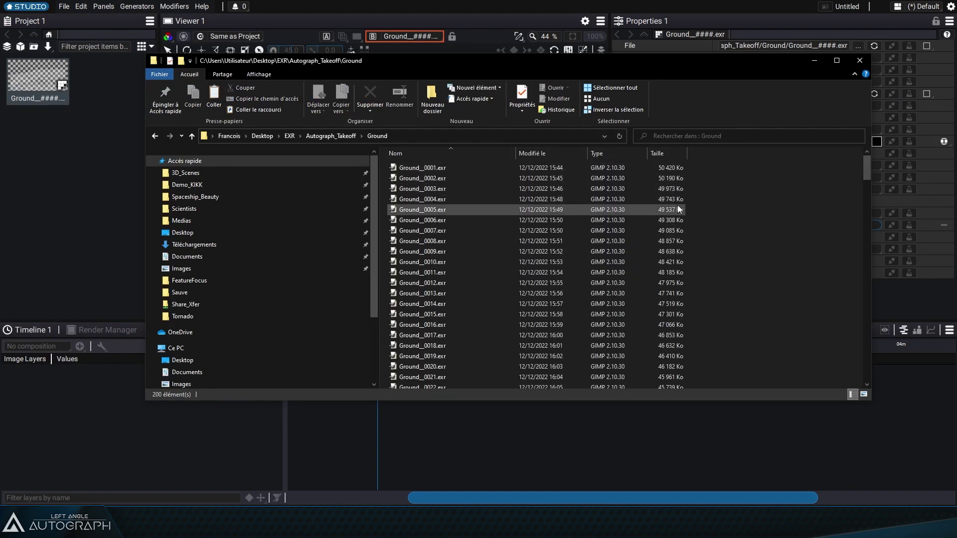
left_click(331, 136)
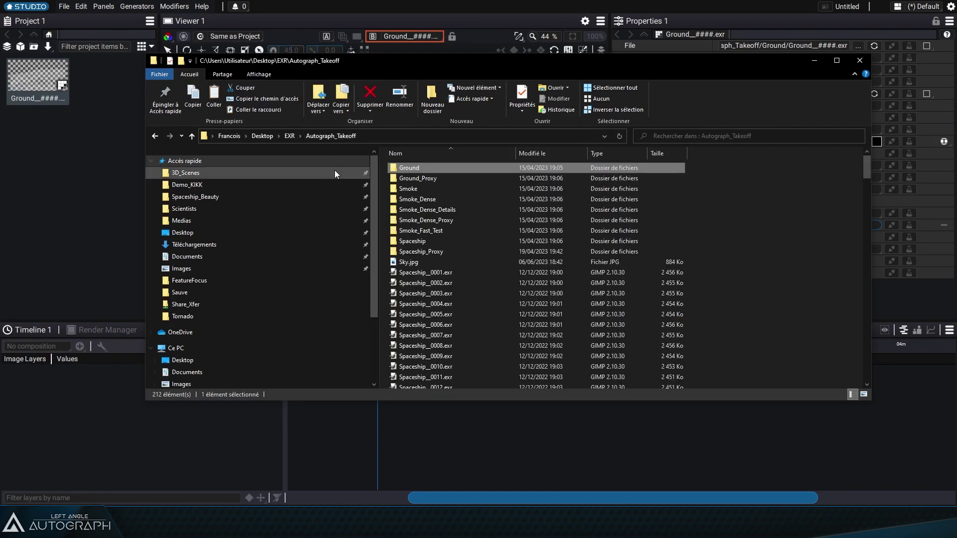
double_click(423, 178)
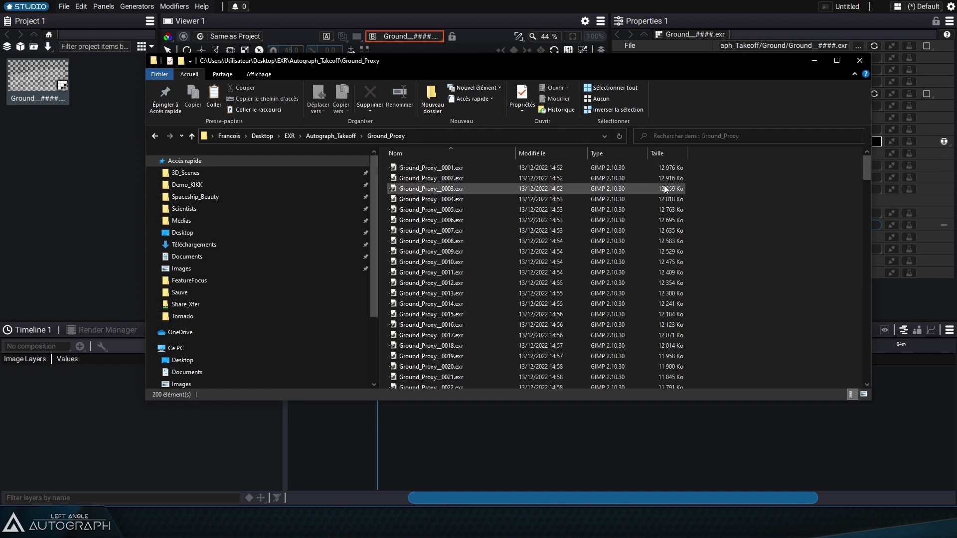
left_click(157, 135)
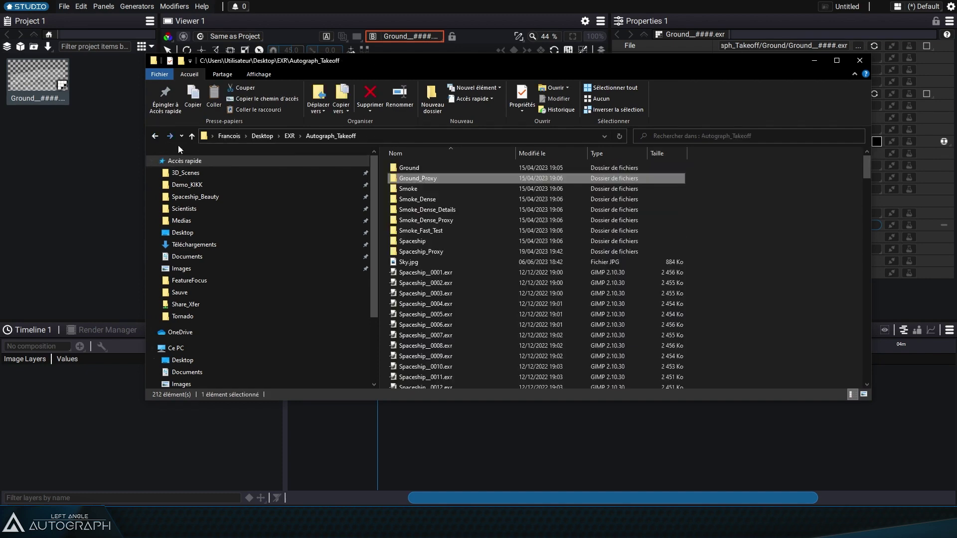
double_click(448, 178)
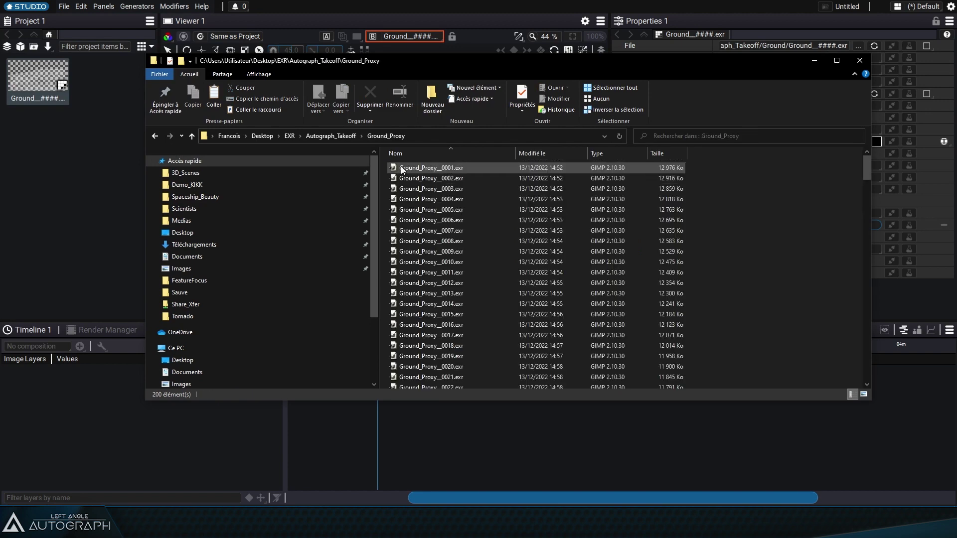
left_click(451, 136)
key("ctrl+c")
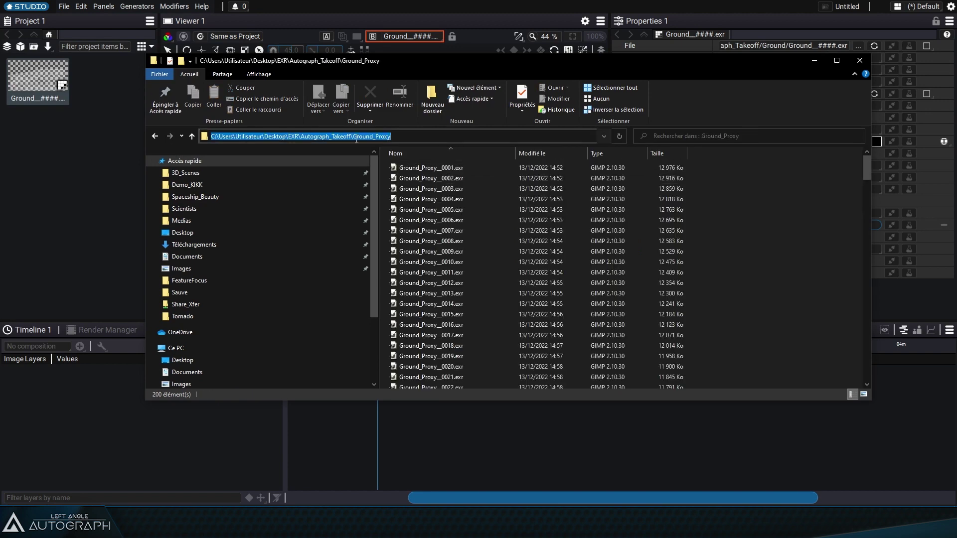
Step: In Autograph, set the ground sequence's proxy file to Ground_Proxy__####.exr from the copied Ground_Proxy folder path
left_click(102, 164)
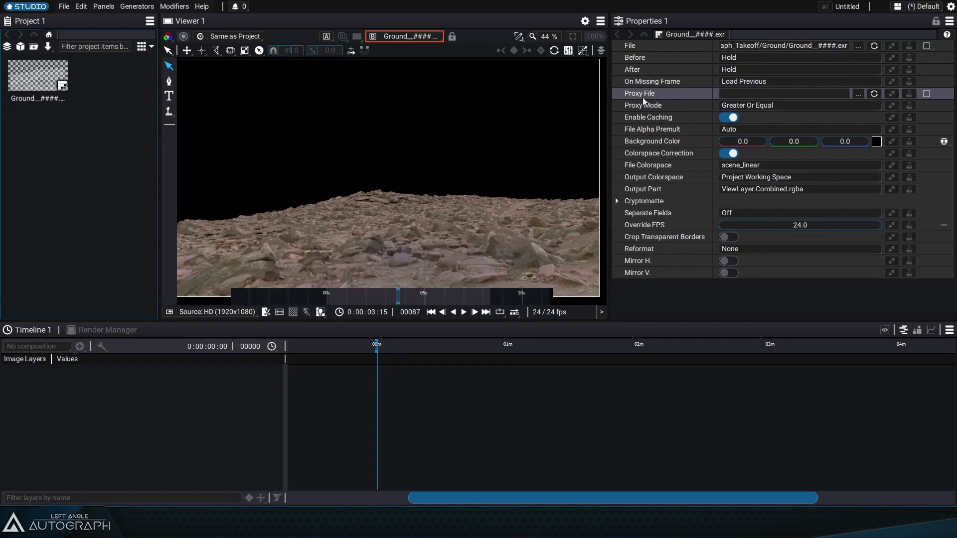
left_click(858, 94)
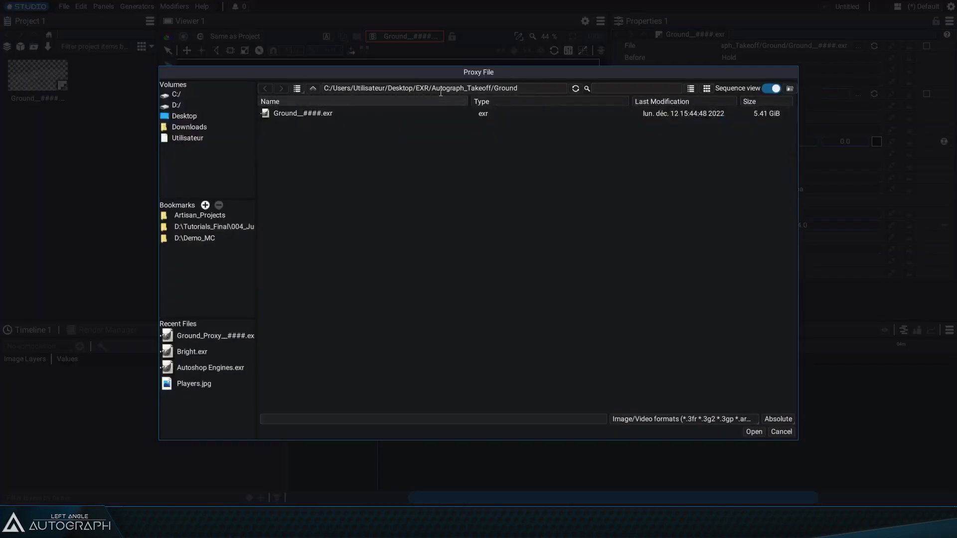
key("ctrl+a")
key("ctrl+v")
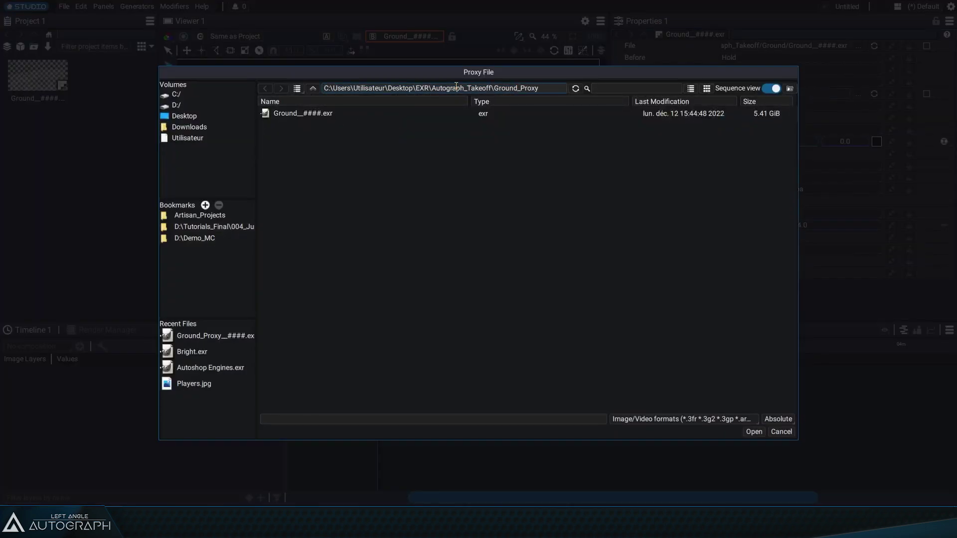
key("Return")
double_click(315, 115)
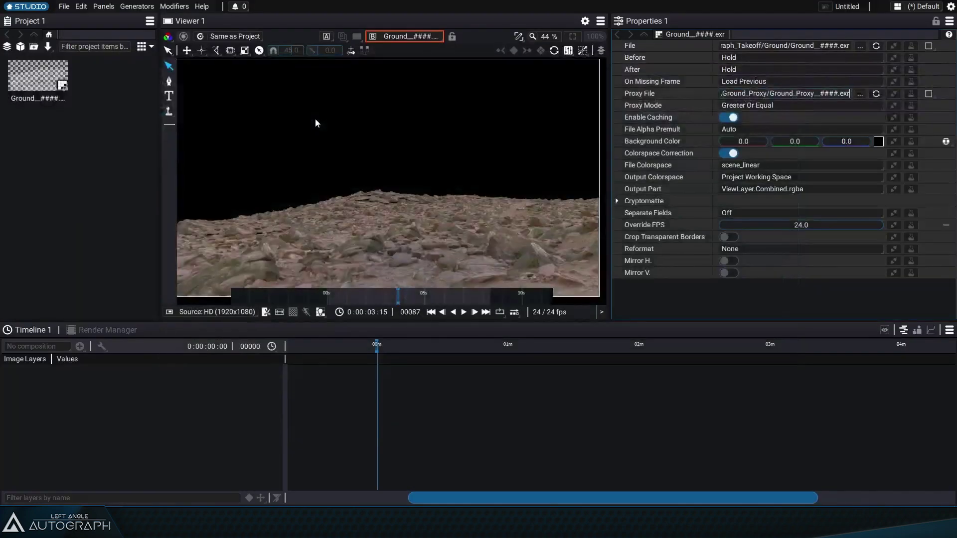
Step: Set the proxy mode to Always and check the ground's detail close up on another frame
left_click(357, 297)
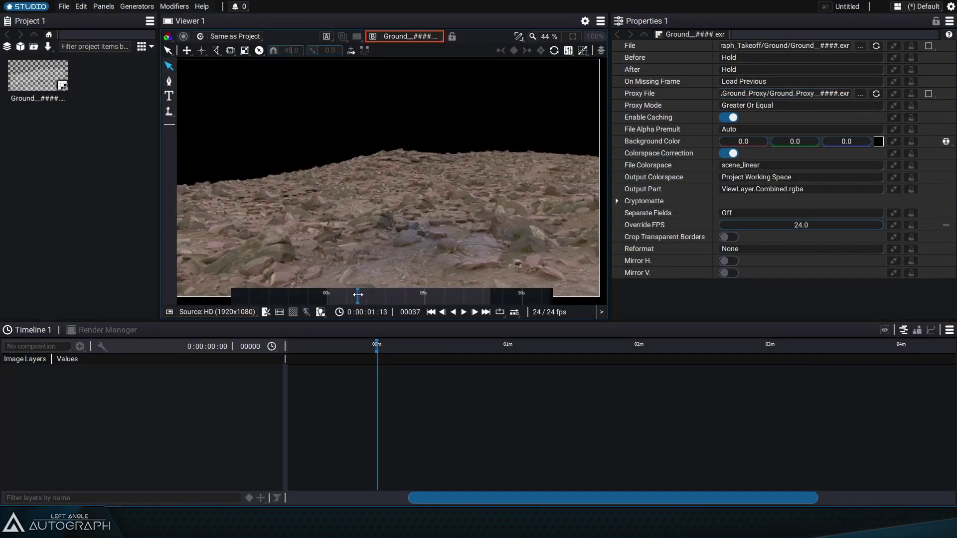
scroll(480, 148, "up", 8)
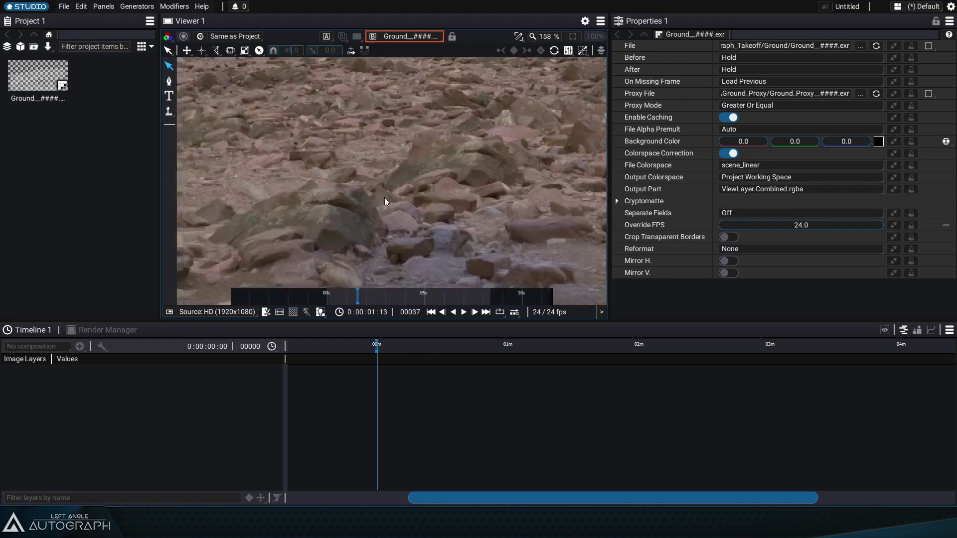
left_click(639, 106)
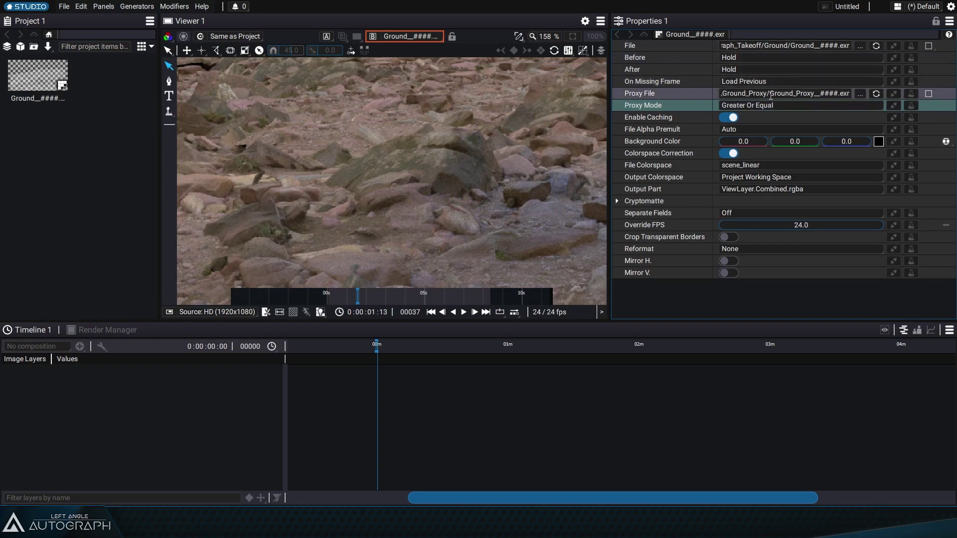
left_click(758, 107)
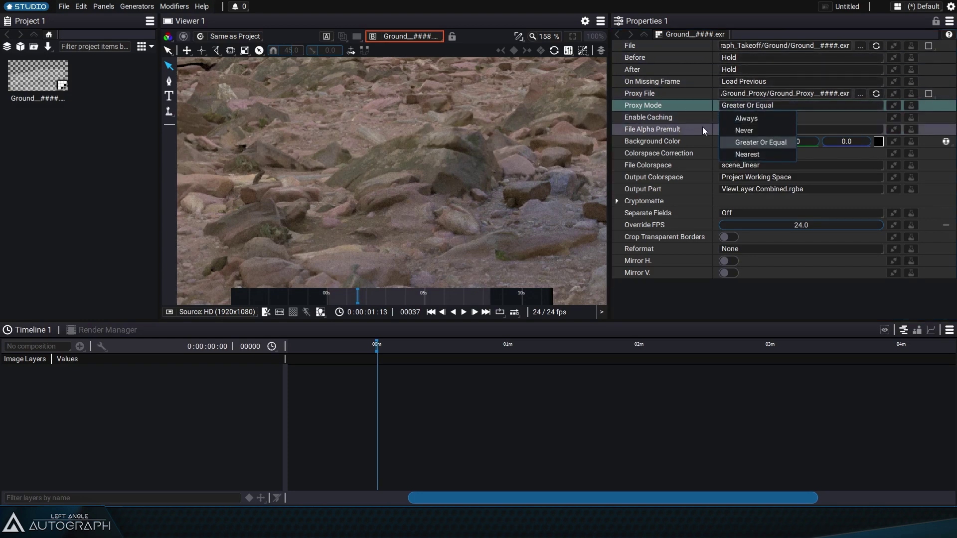
left_click(740, 116)
left_click_drag(357, 295, 404, 294)
mouse_move(417, 184)
left_mouse_down()
mouse_move(421, 289)
mouse_move(431, 182)
left_mouse_up()
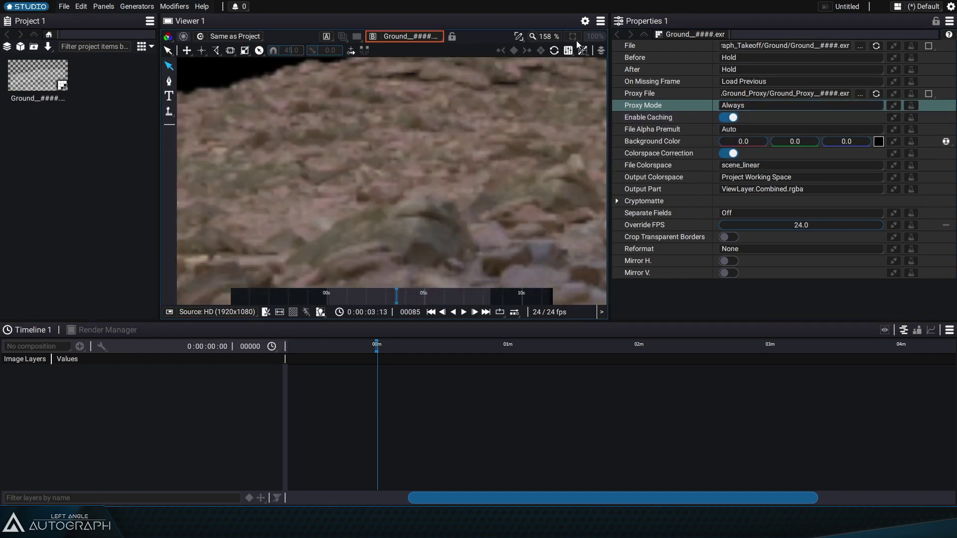
Step: Fit the image in the viewer, scrub the sequence and preview its output parts with the proxy in use
left_click(573, 37)
left_click_drag(352, 302, 410, 302)
left_click(805, 190)
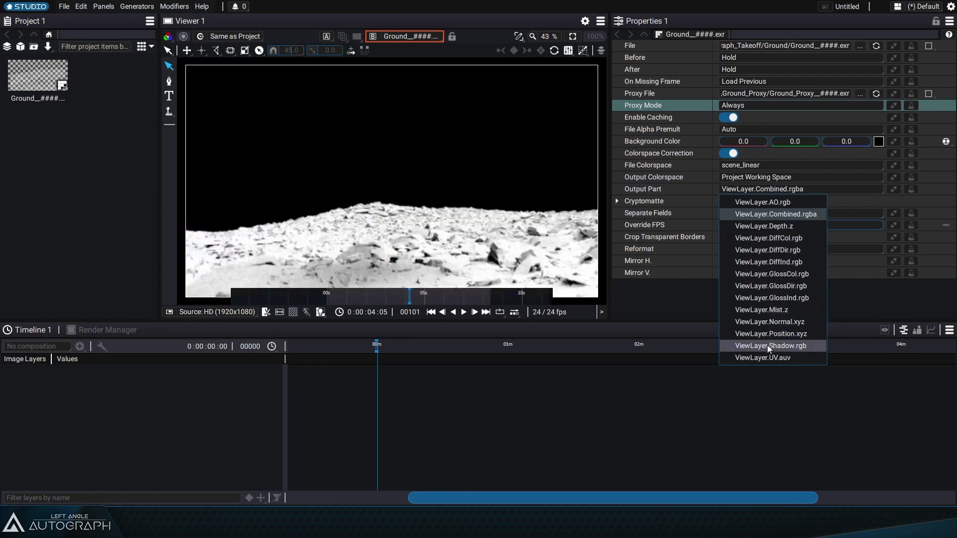
left_click(420, 300)
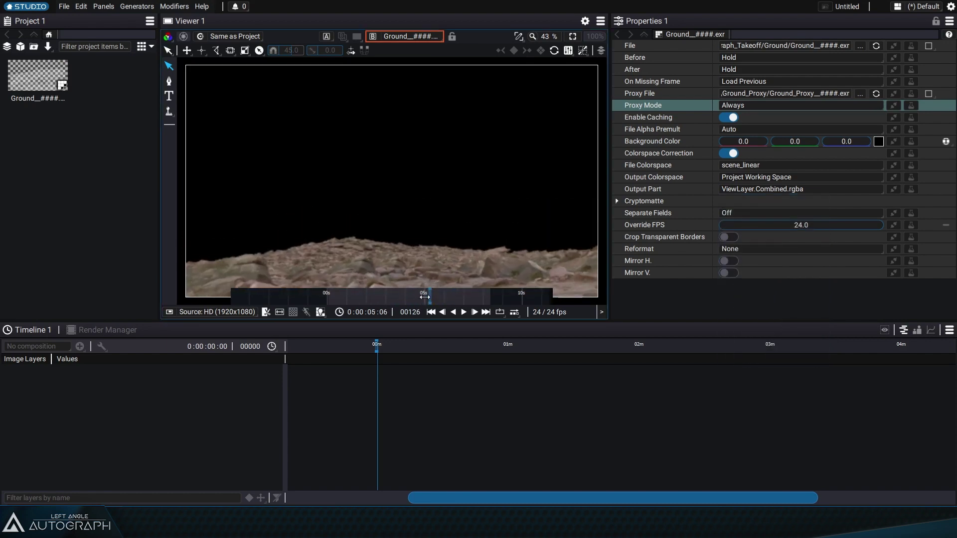
left_click_drag(421, 300, 369, 300)
Step: Set the proxy mode to Never and preview the original files' frames and output parts for comparison
left_click(741, 106)
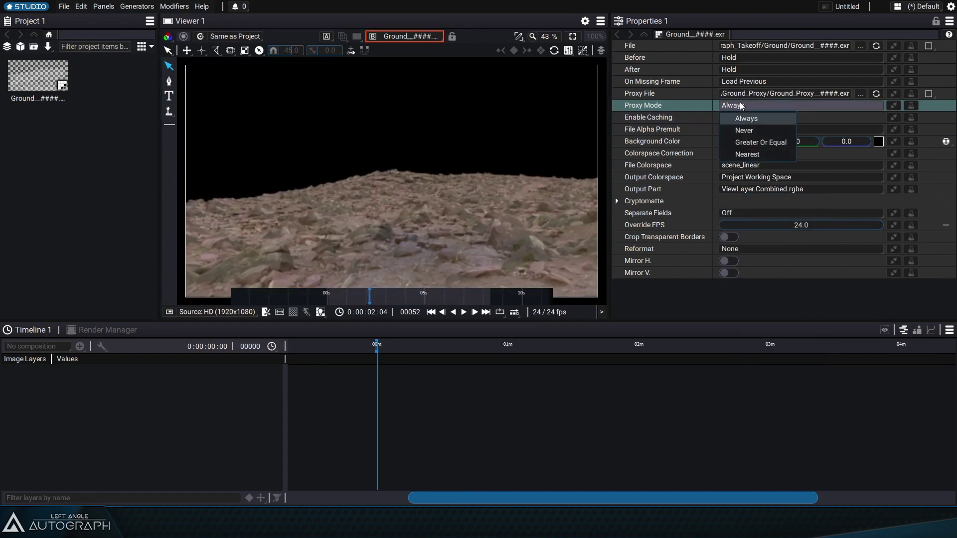
left_click(742, 119)
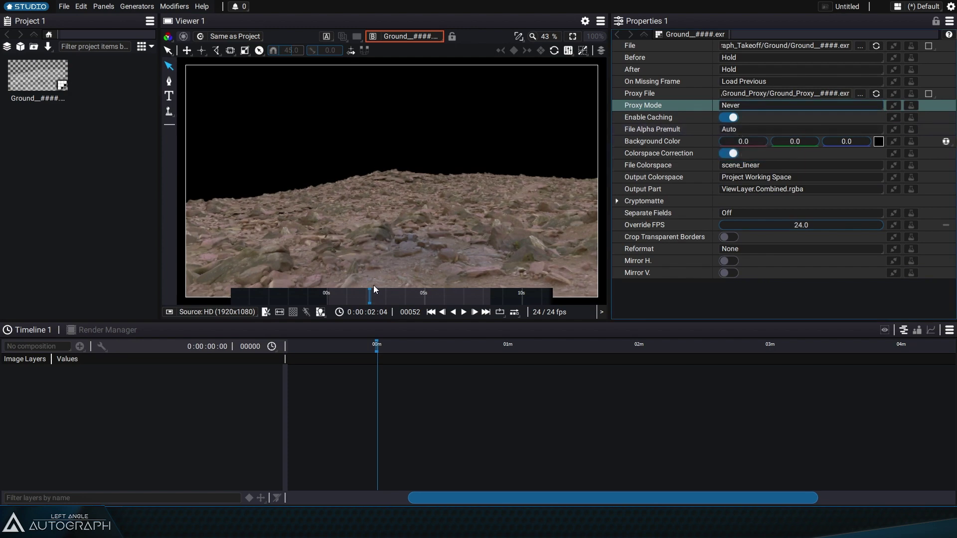
left_click_drag(373, 295, 353, 298)
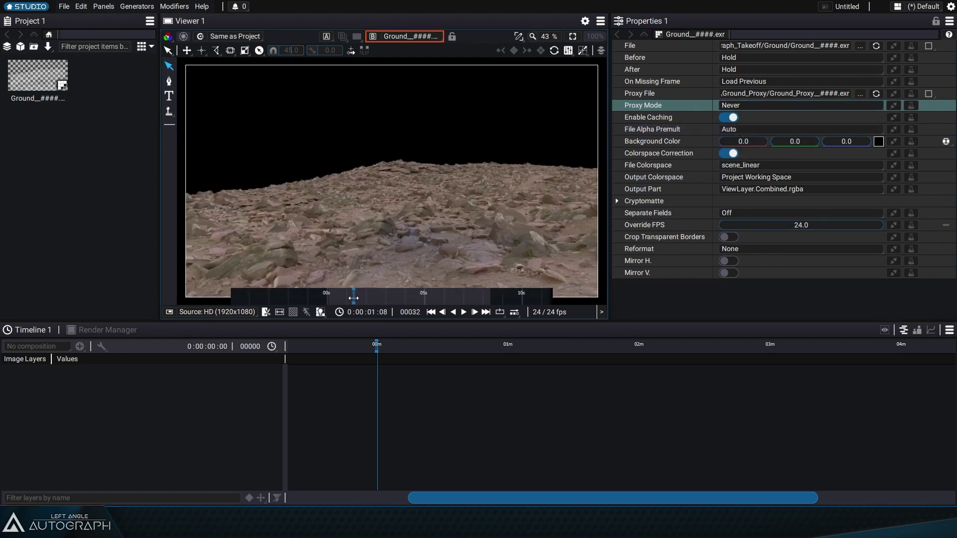
left_click(796, 189)
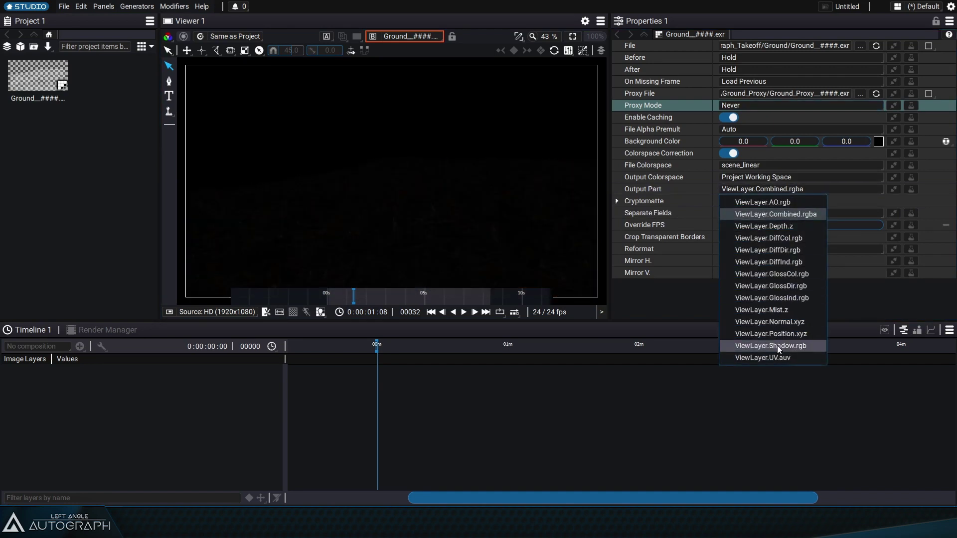
left_click(741, 108)
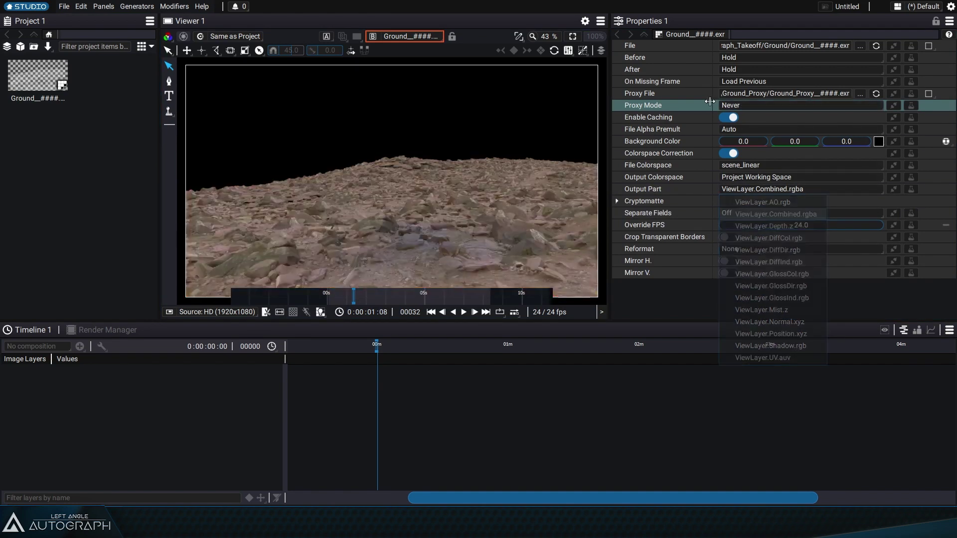
Step: Set the proxy mode to Greater Or Equal and check the ground in a taller viewer at different zoom levels
left_click(734, 106)
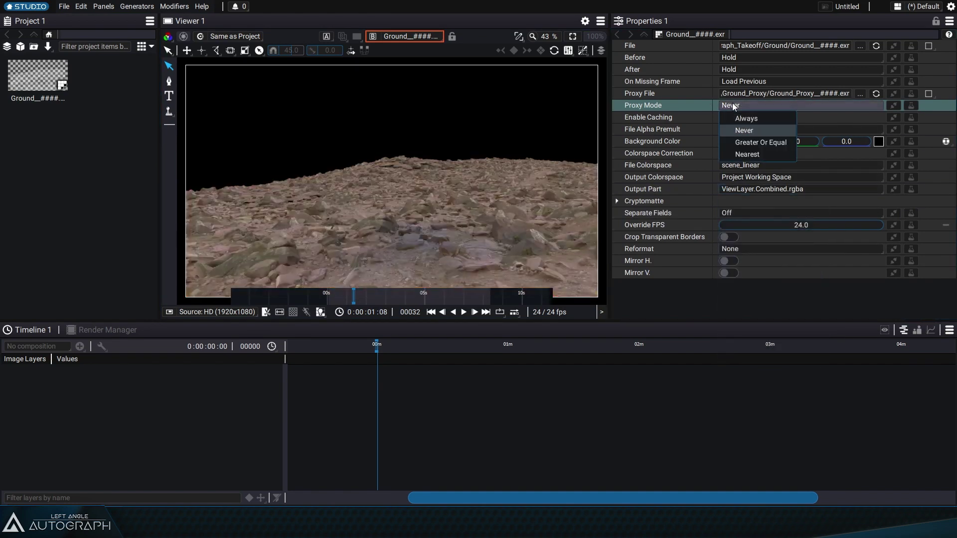
left_click(761, 142)
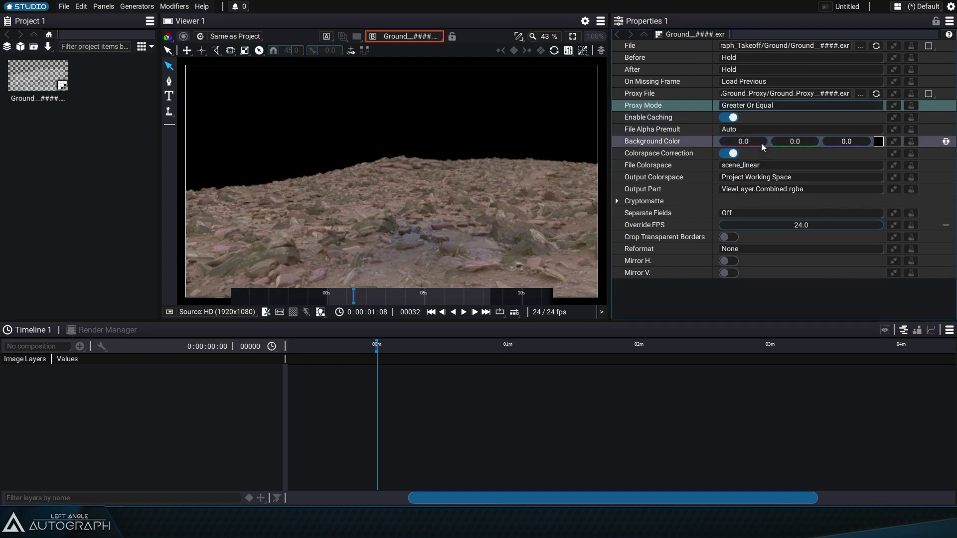
left_click(537, 37)
left_click(536, 38)
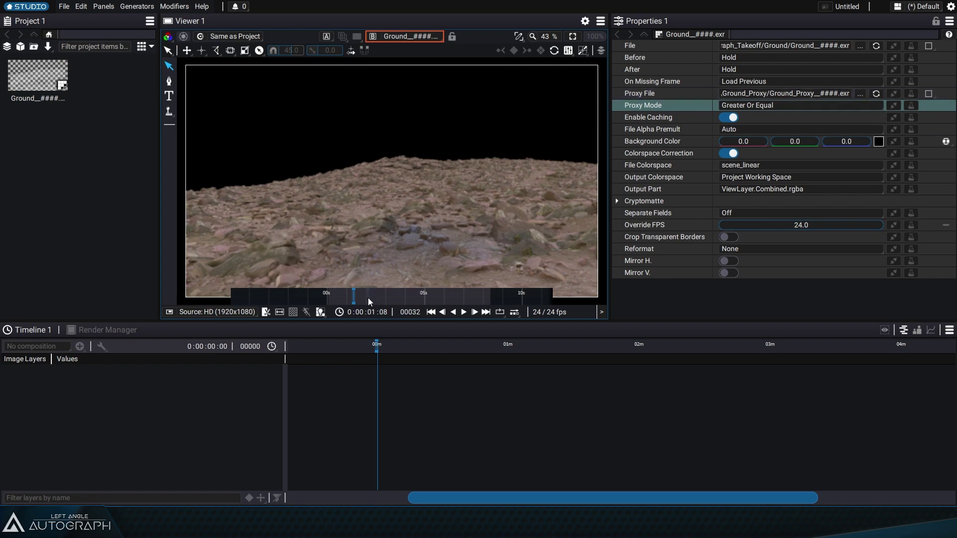
left_click_drag(369, 301, 375, 360)
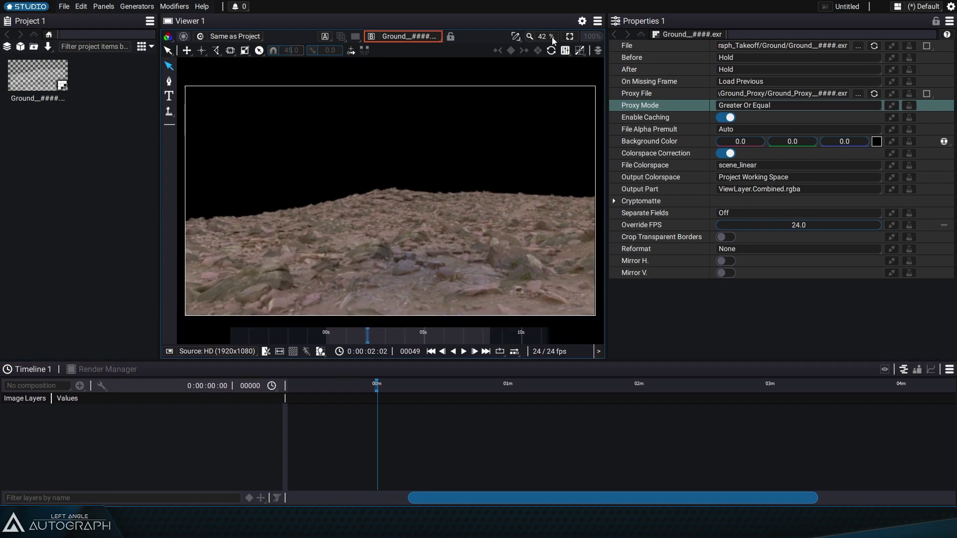
scroll(384, 254, "up", 5)
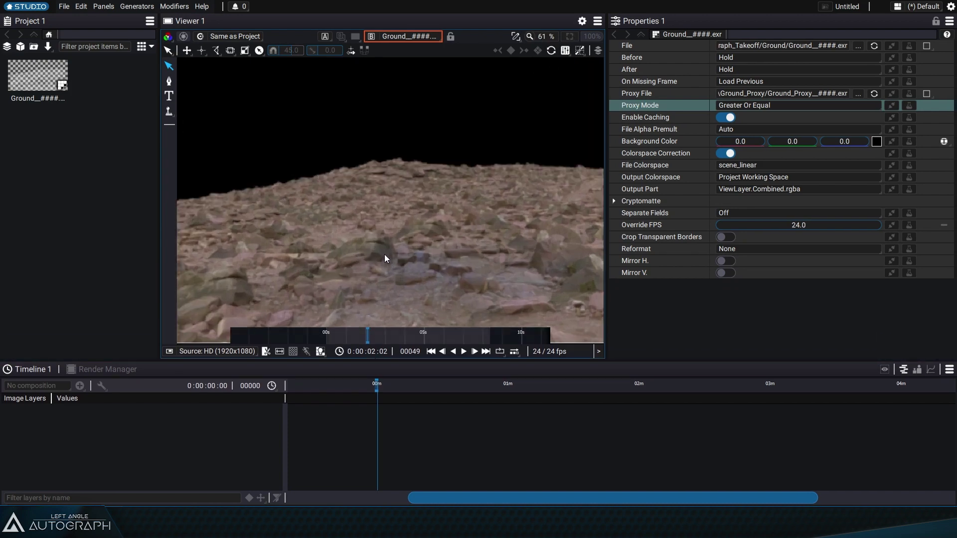
scroll(370, 249, "down", 5)
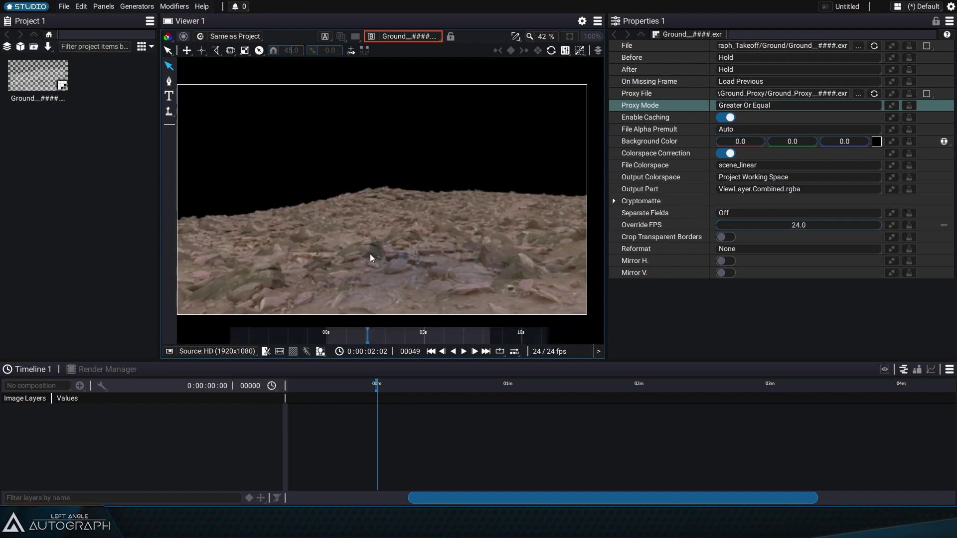
Step: Compare the ground's detail close up, at 100% zoom and fitted in the viewer
scroll(372, 256, "up", 3)
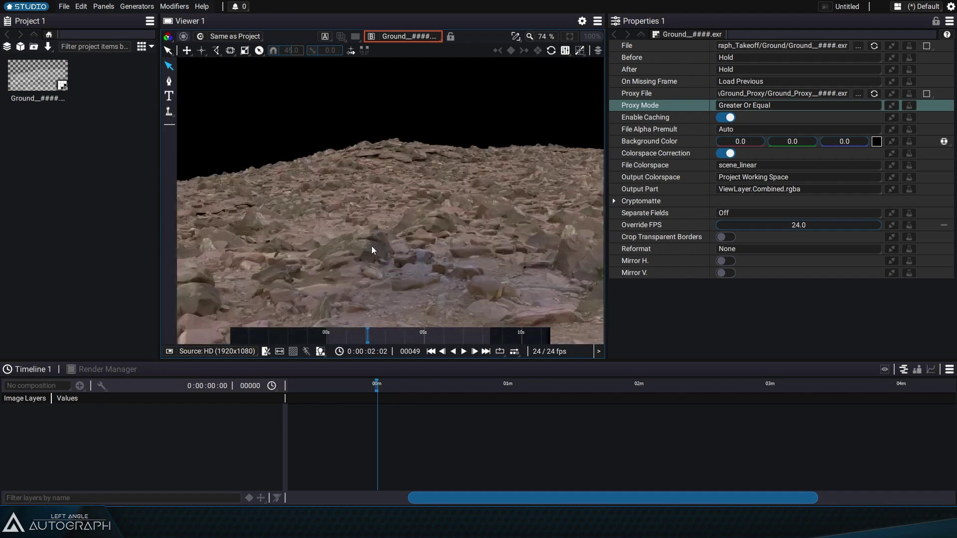
scroll(372, 246, "up", 2)
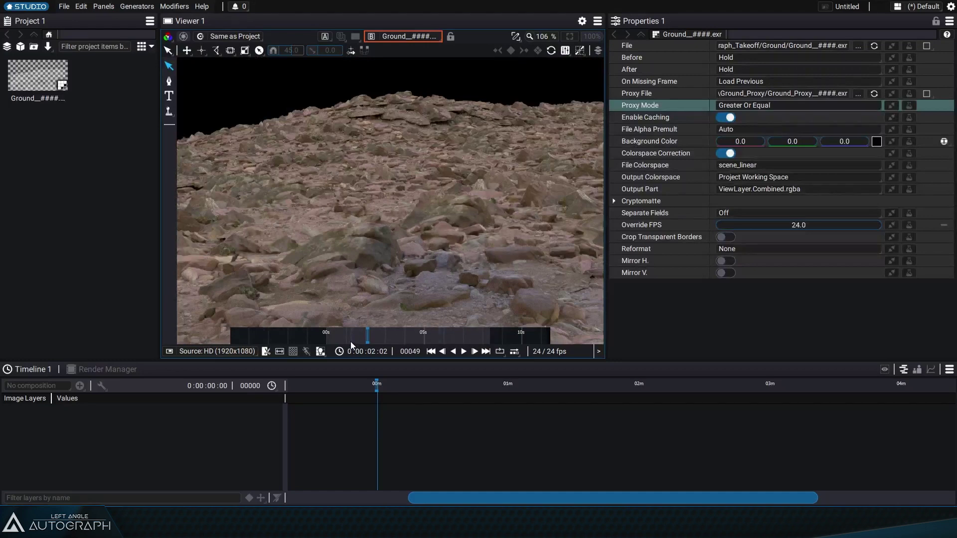
left_click(589, 37)
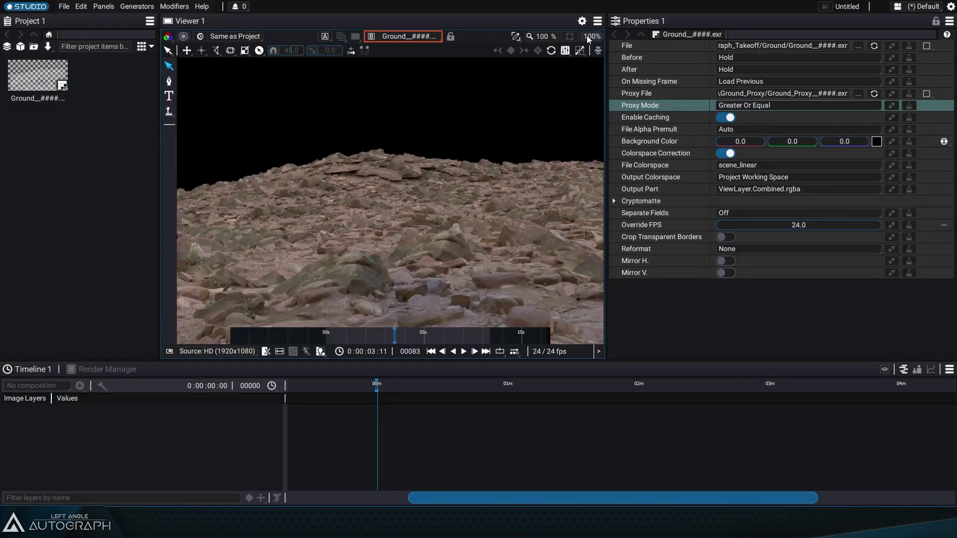
left_click(569, 36)
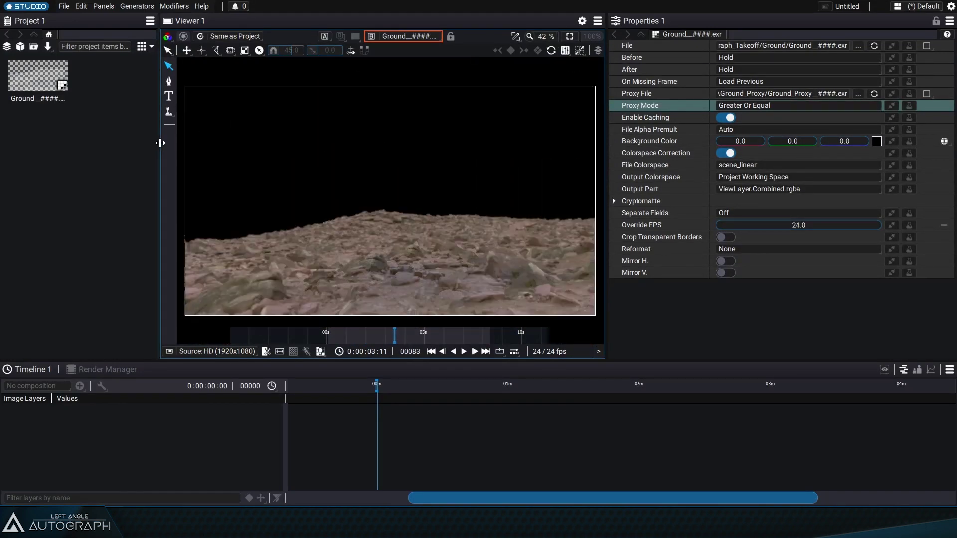
Step: Check the ground on other frames in a wider viewer, fitted and close up, and restore the viewer's width
left_click_drag(160, 143, 113, 147)
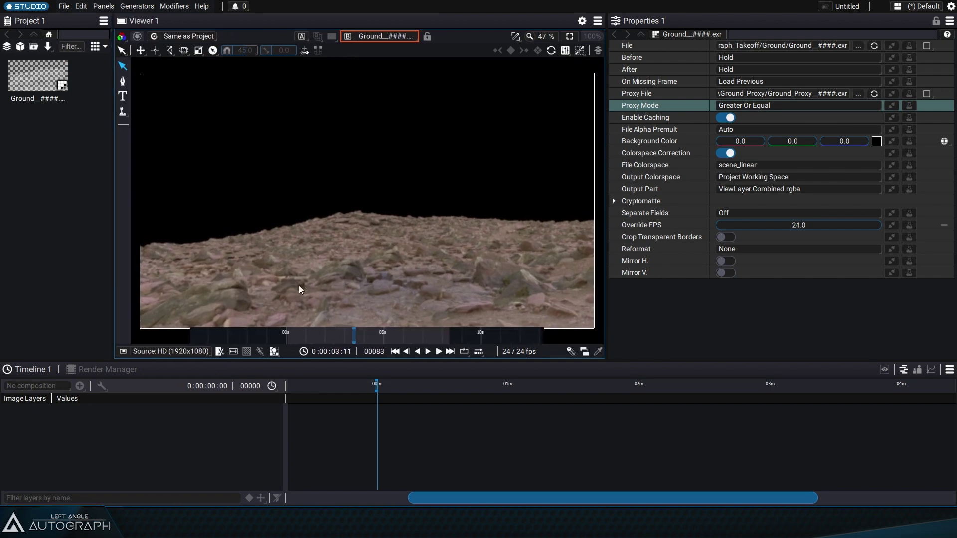
left_click_drag(332, 337, 362, 338)
scroll(391, 287, "up", 2)
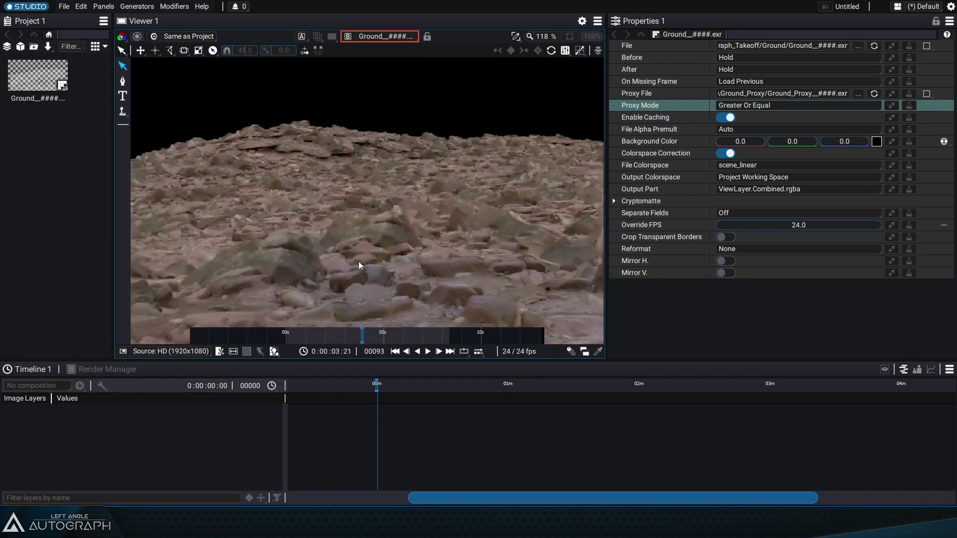
scroll(297, 265, "up", 1)
left_click(406, 340)
left_click_drag(407, 340, 370, 338)
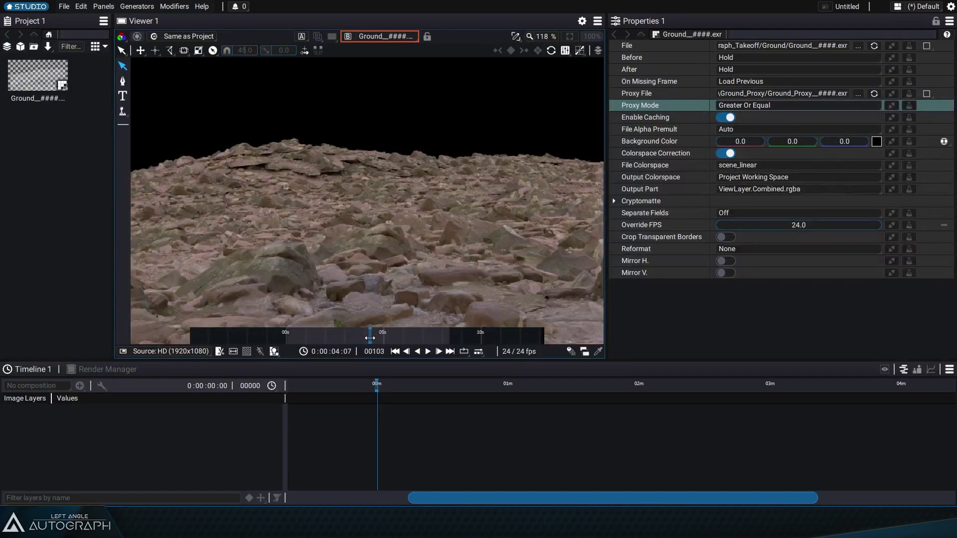
left_click(572, 37)
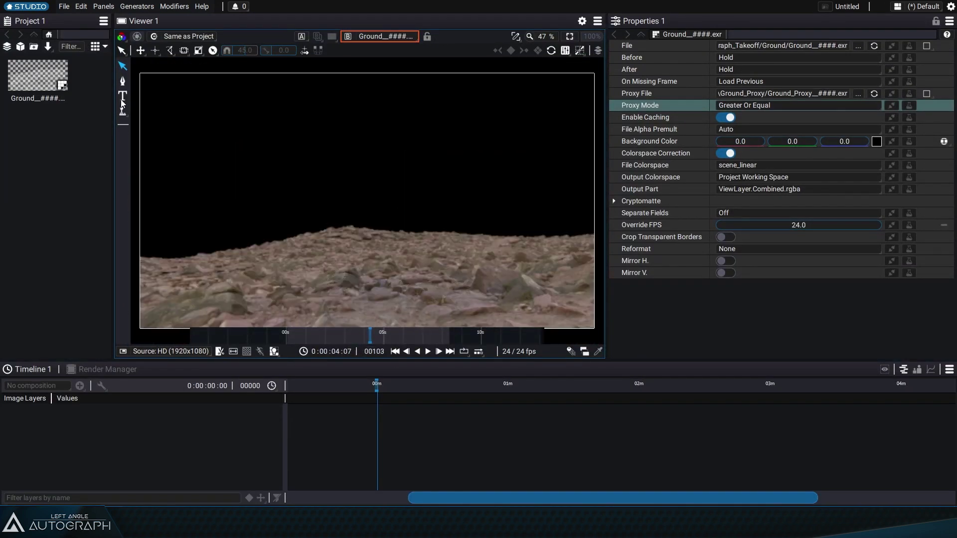
left_click_drag(114, 103, 161, 104)
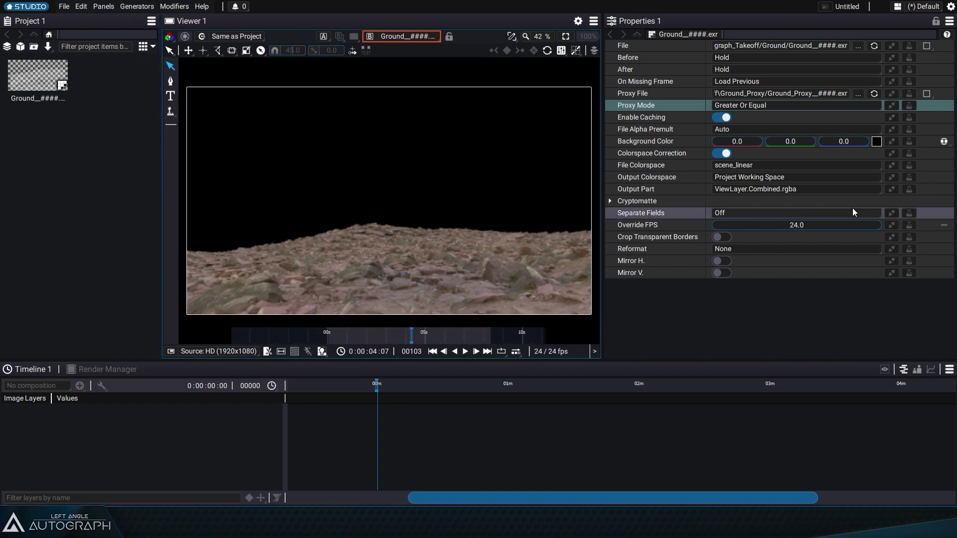
Step: Create a composition from the EXR passes of the ground sequence
left_click(817, 190)
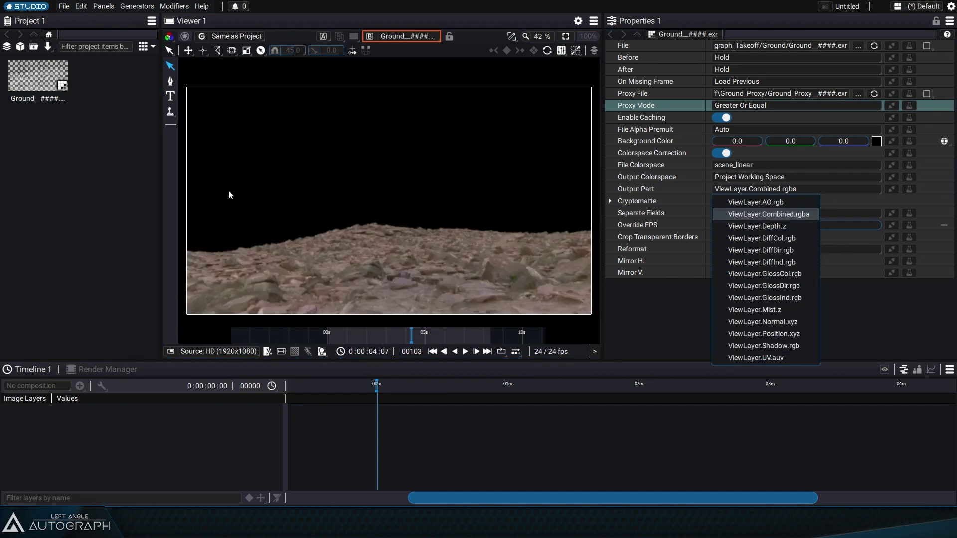
right_click(35, 67)
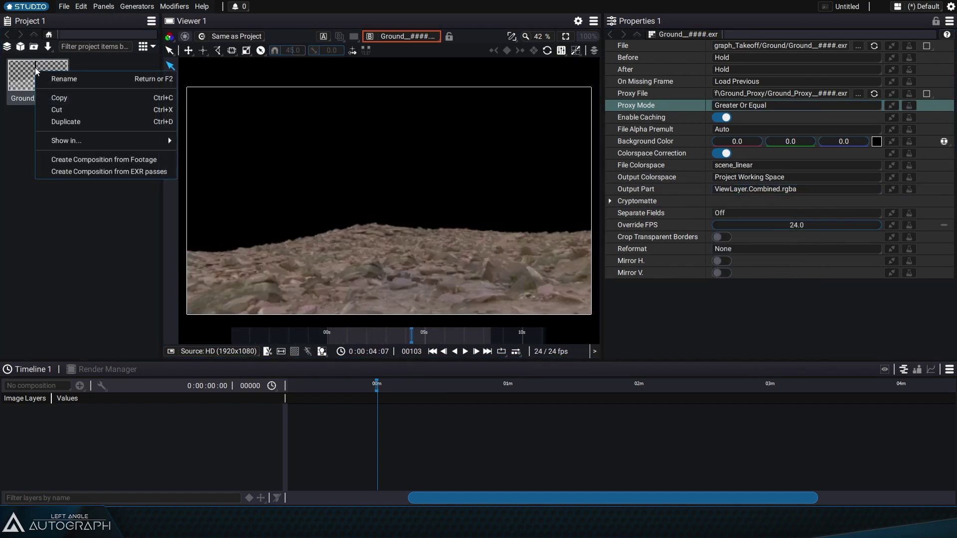
left_click(135, 175)
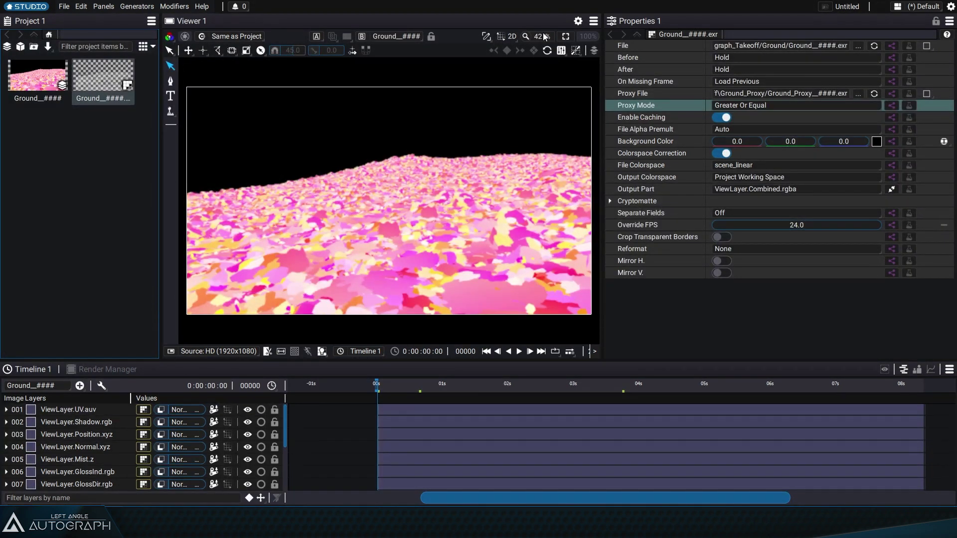
Step: Preview the composition at two other frames and enlarge the timeline to show all its pass layers
left_click(460, 389)
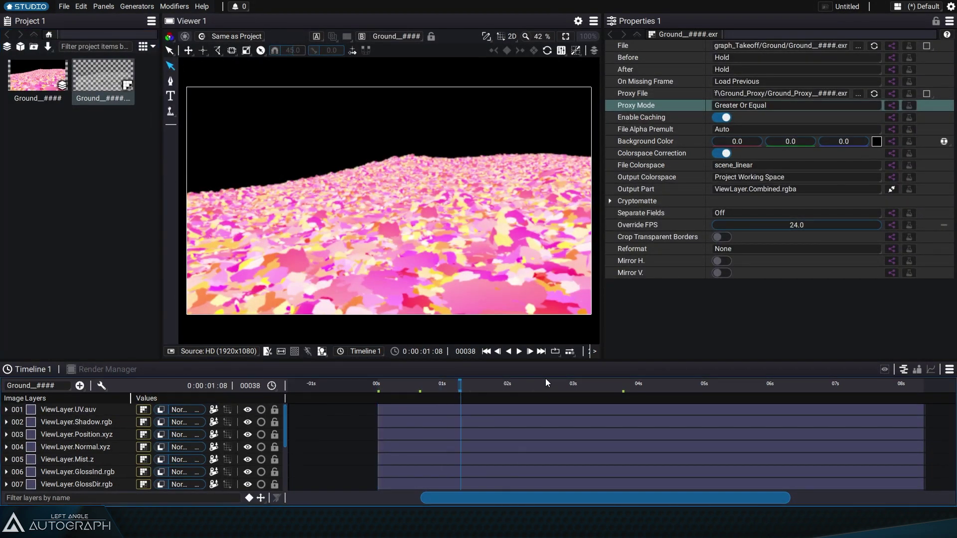
left_click(563, 379)
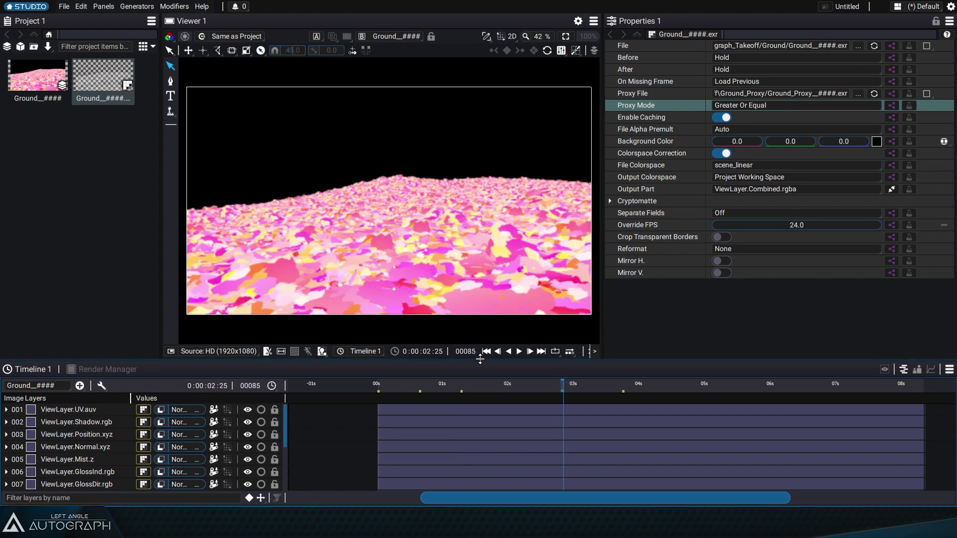
left_click_drag(482, 360, 489, 251)
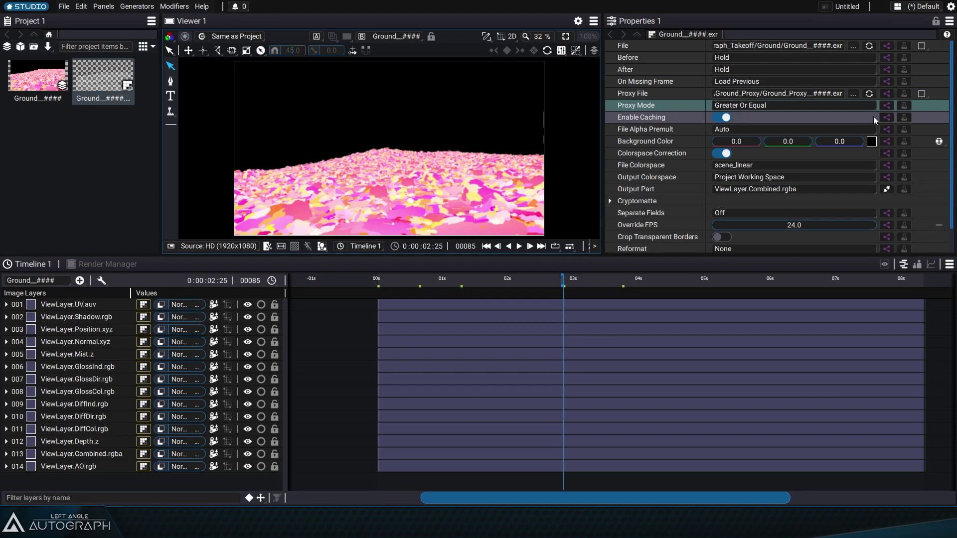
Step: Hide every pass layer in the composition except ViewLayer.Combined.rgba
left_click(248, 305)
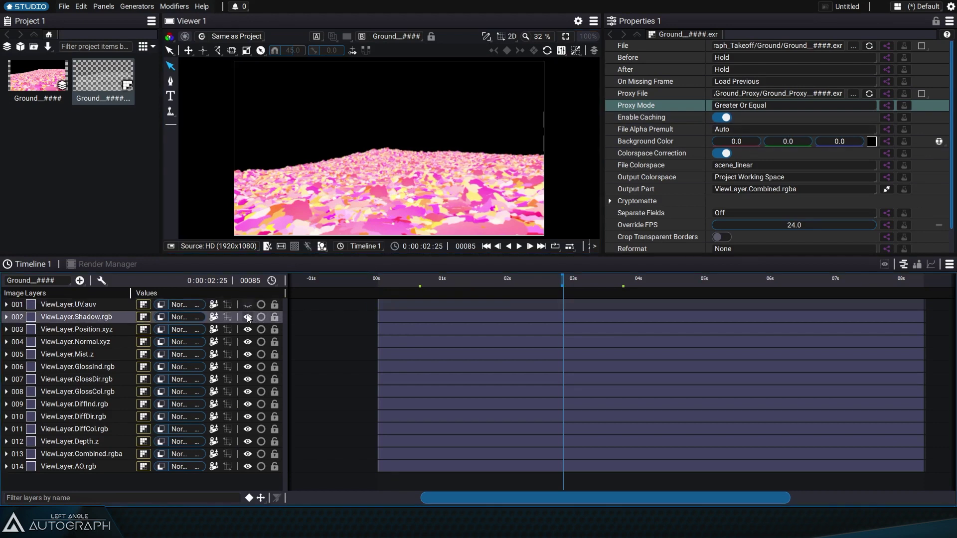
left_click(248, 317)
left_click(247, 330)
left_click(247, 342)
left_click(244, 354)
left_click(246, 367)
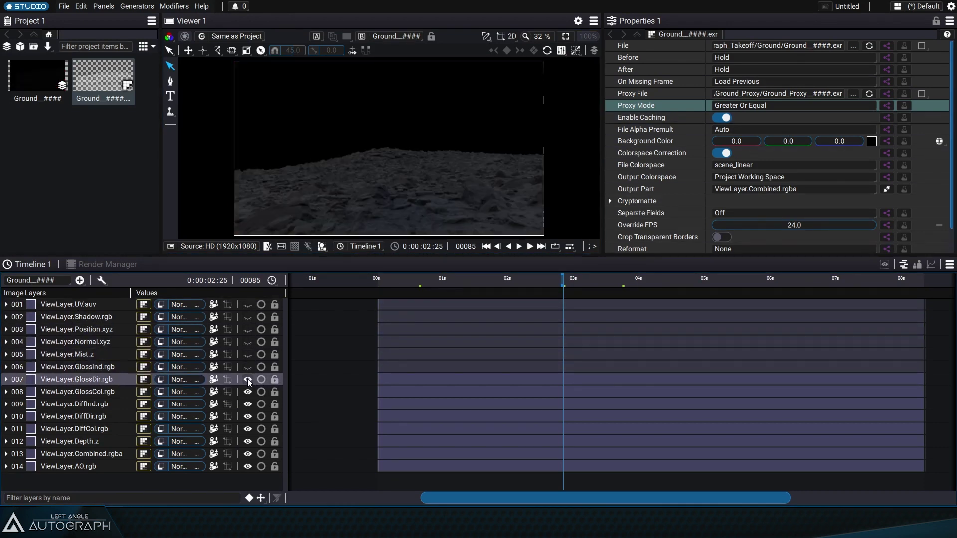
left_click(247, 379)
left_click(248, 393)
left_click(248, 405)
left_click(249, 418)
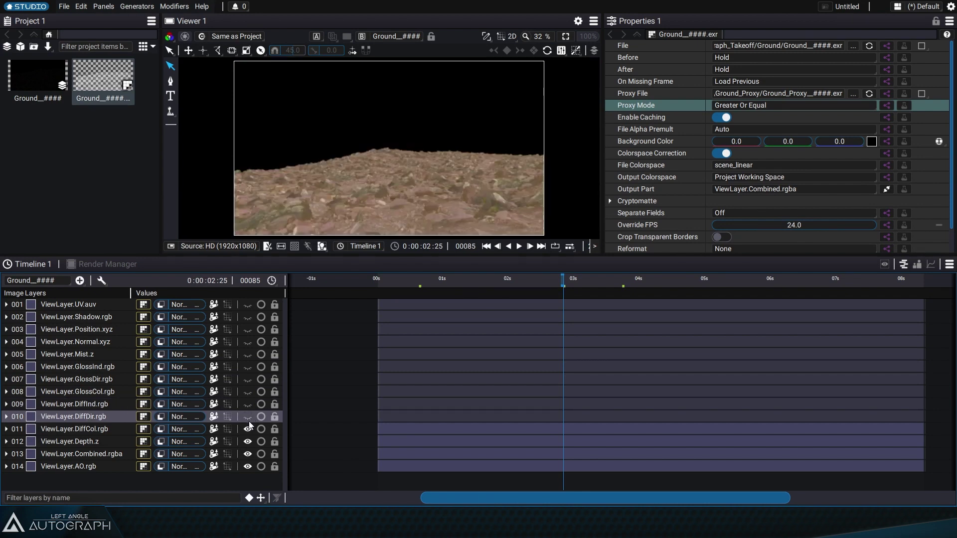
left_click(249, 429)
left_click(248, 442)
left_click(247, 466)
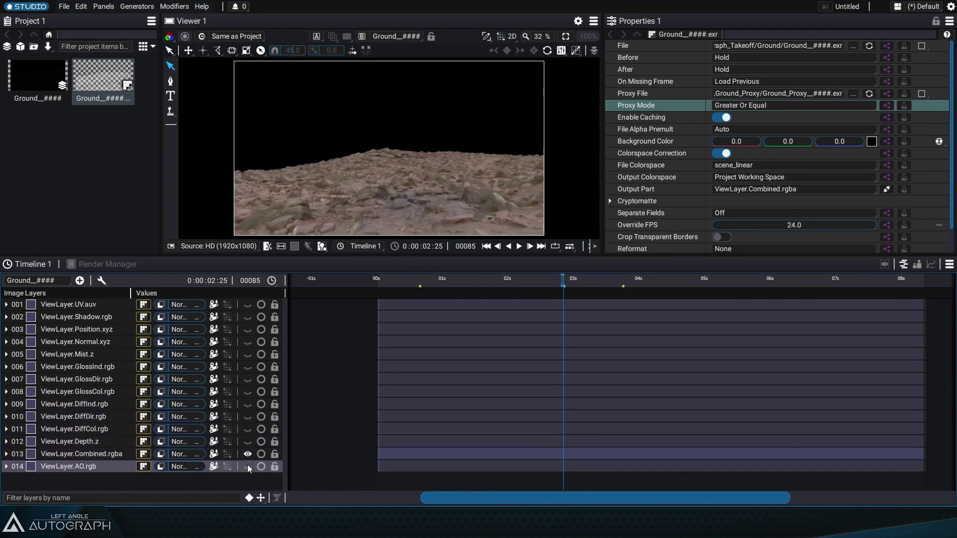
Step: Move the ViewLayer.AO.rgb layer directly above ViewLayer.Combined.rgba and make it visible
left_click_drag(112, 466, 99, 453)
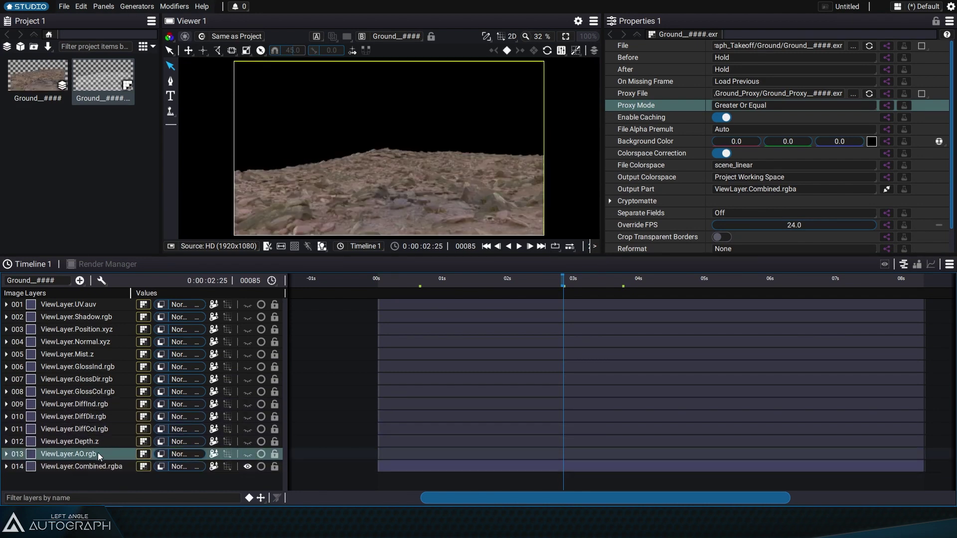
left_click(247, 453)
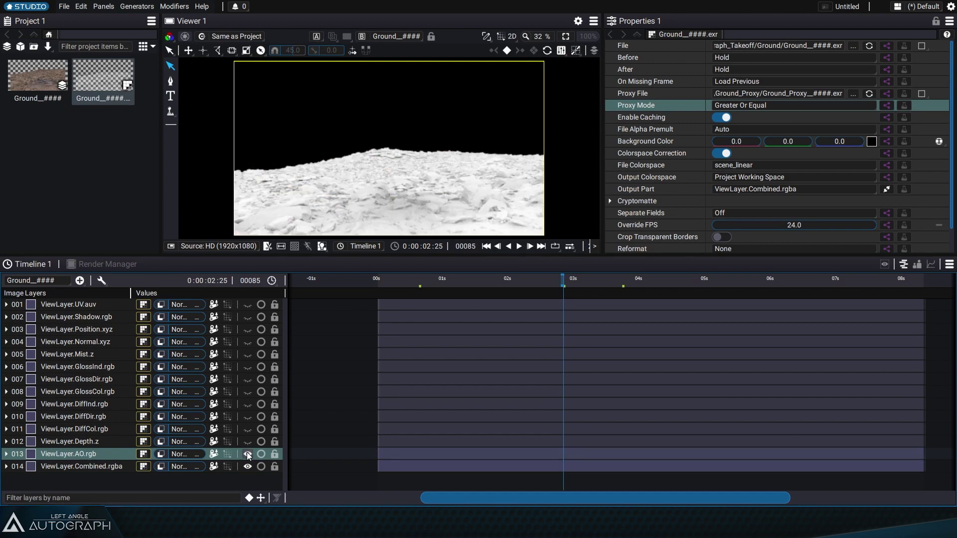
Step: Preview blending modes on the ViewLayer.AO.rgb layer and set it to Linear Light
left_click(164, 455)
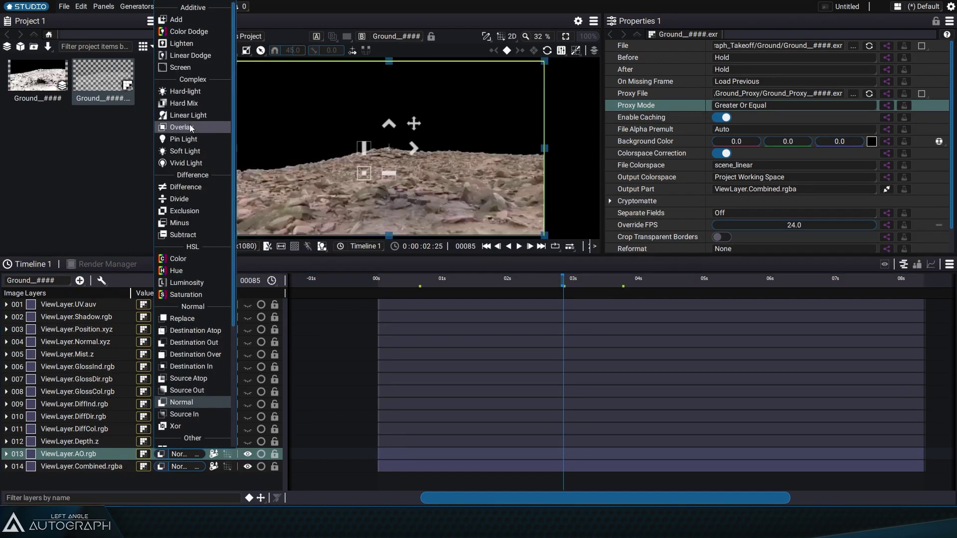
scroll(189, 369, "down", 5)
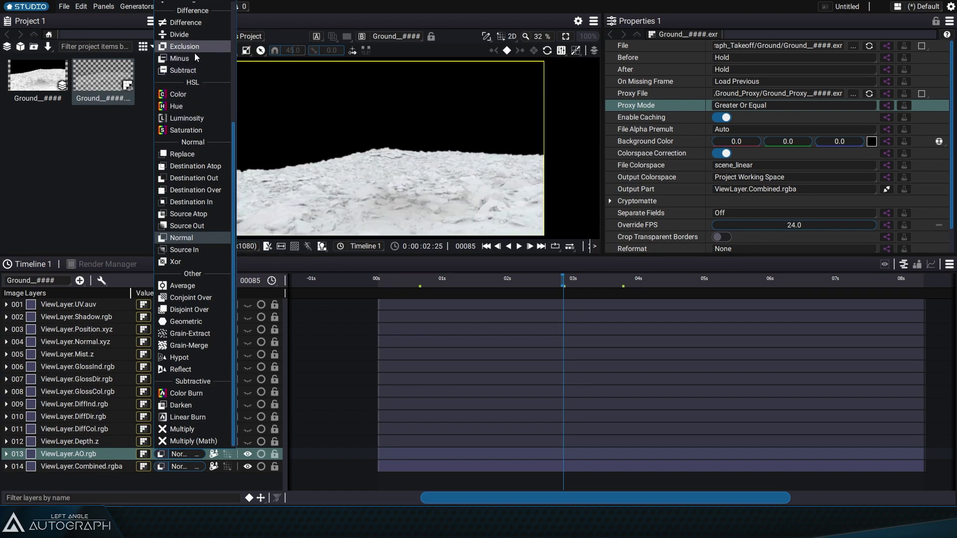
scroll(206, 252, "up", 5)
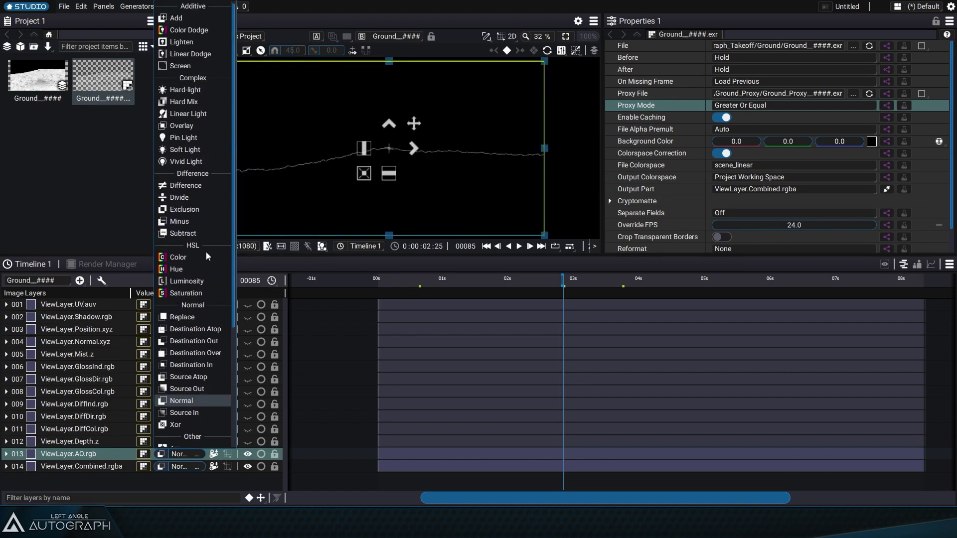
left_click(200, 117)
Step: Examine the blended ground composite on several frames, both close up and fitted in the viewer
left_click_drag(562, 280, 594, 279)
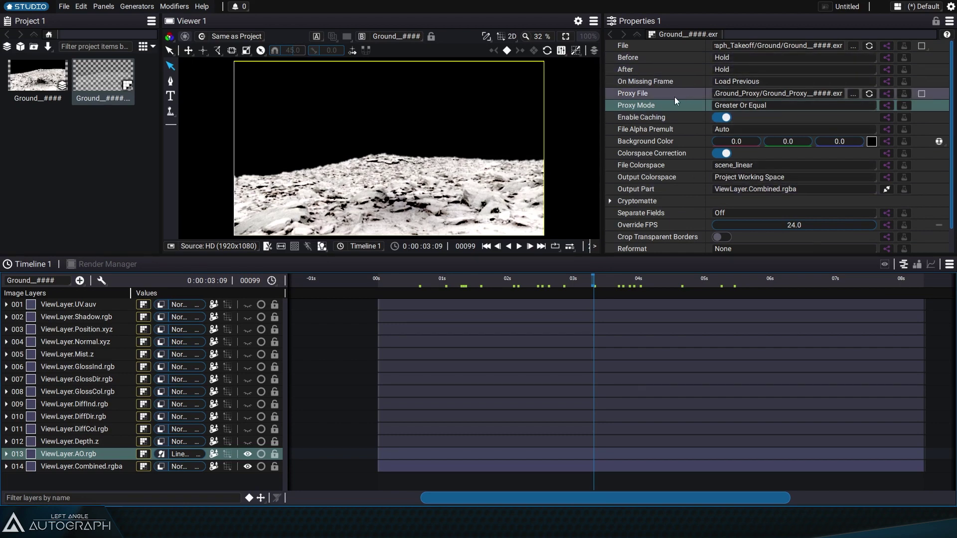
scroll(452, 157, "up", 5)
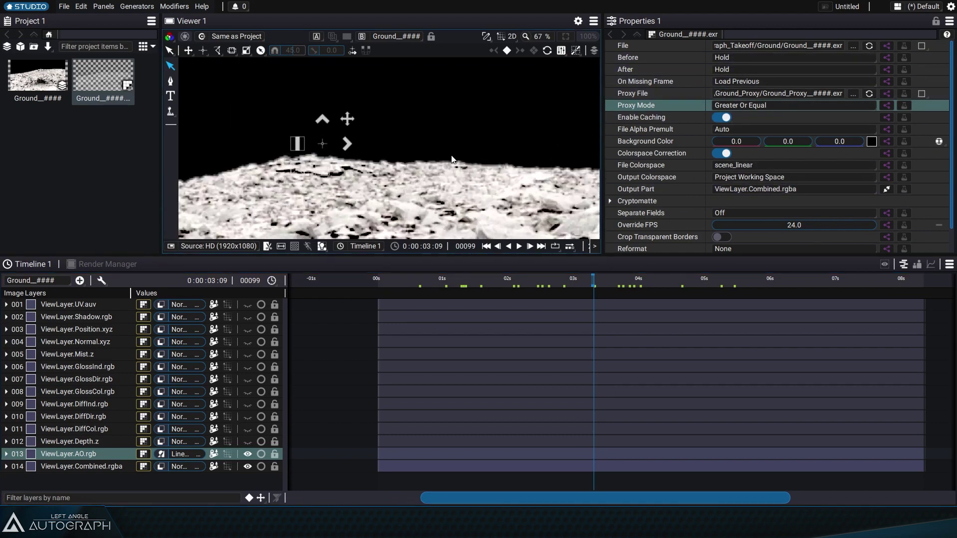
scroll(474, 164, "down", 2)
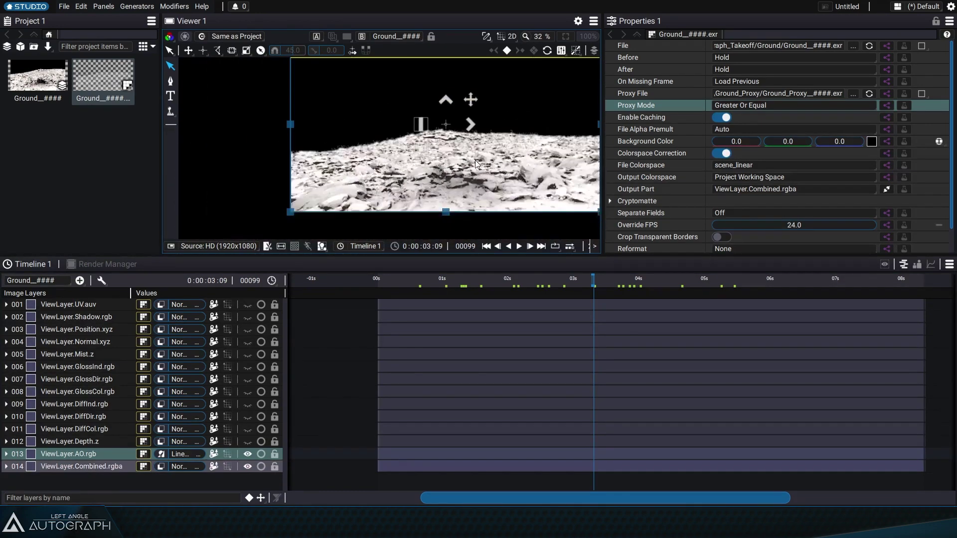
scroll(449, 189, "up", 6)
left_click_drag(390, 242, 532, 143)
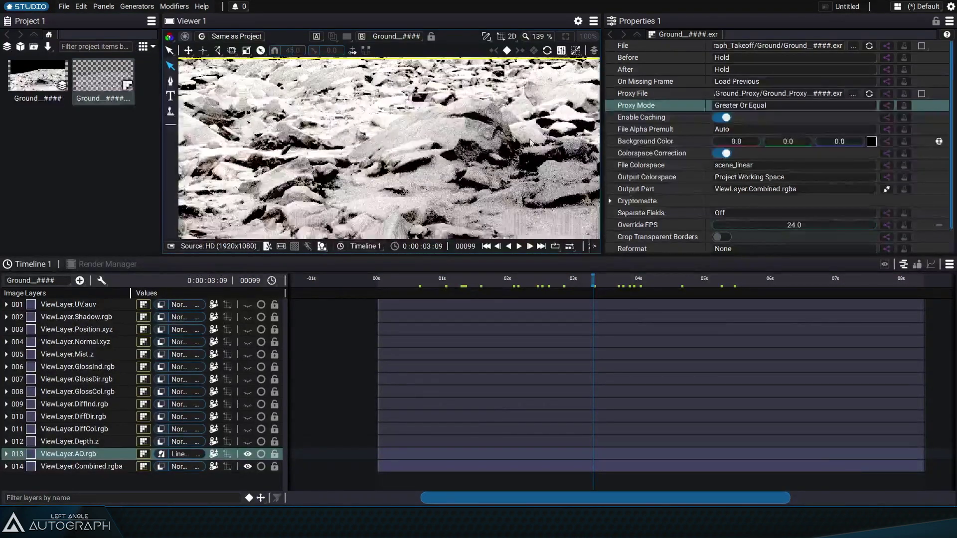
left_click_drag(521, 280, 541, 277)
left_click(605, 282)
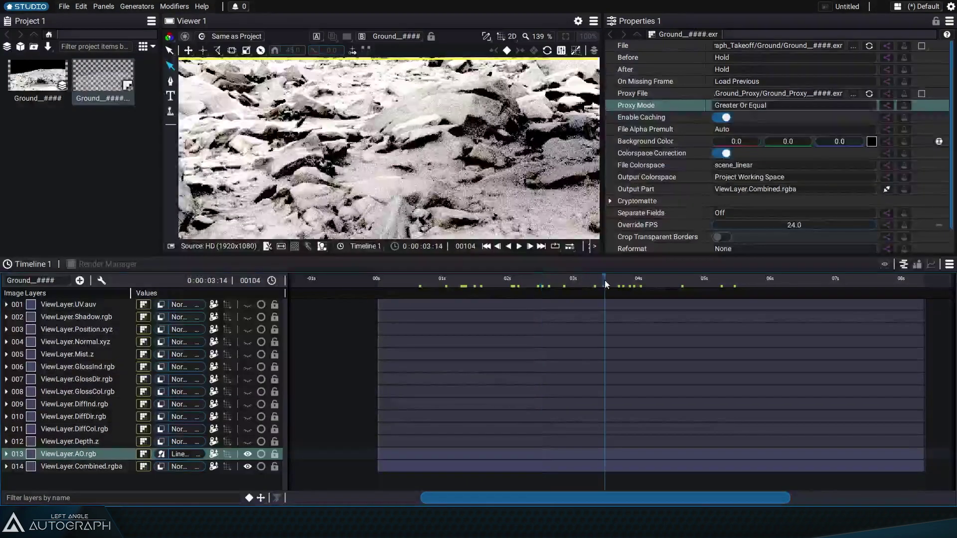
left_click(686, 287)
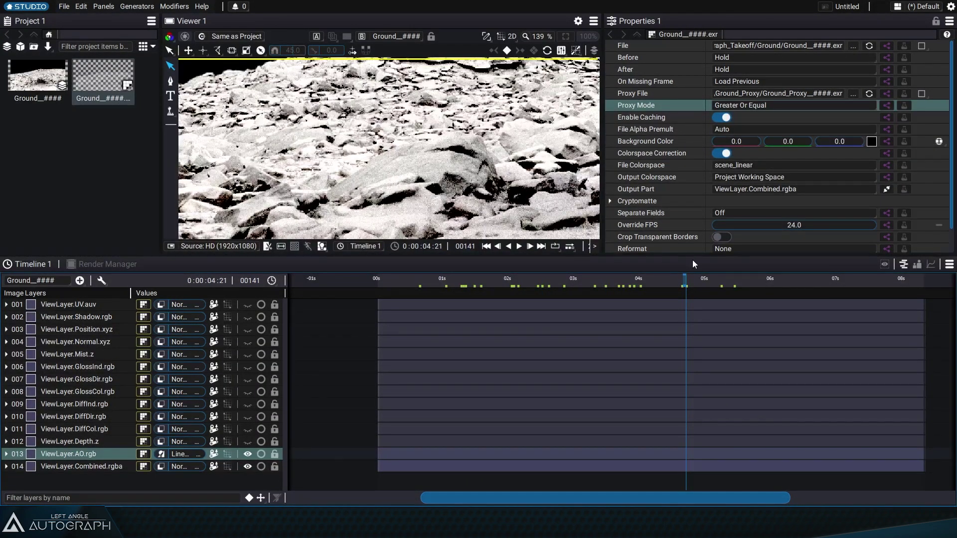
left_click(647, 282)
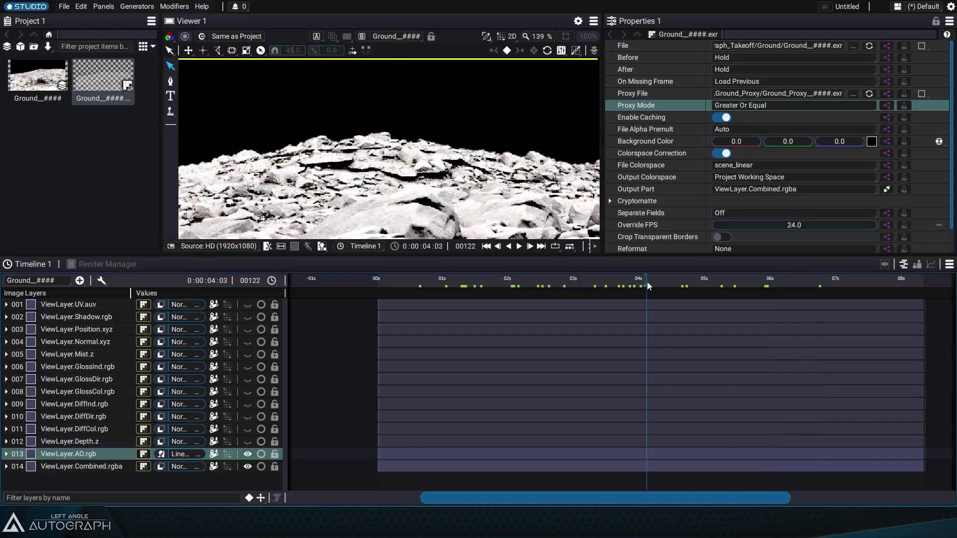
left_click(517, 285)
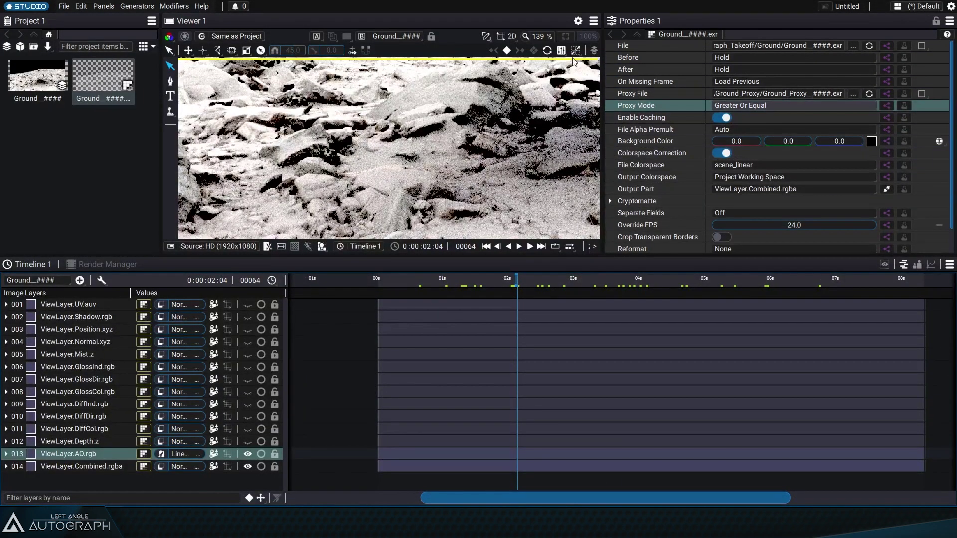
left_click(566, 37)
left_click_drag(487, 285, 726, 288)
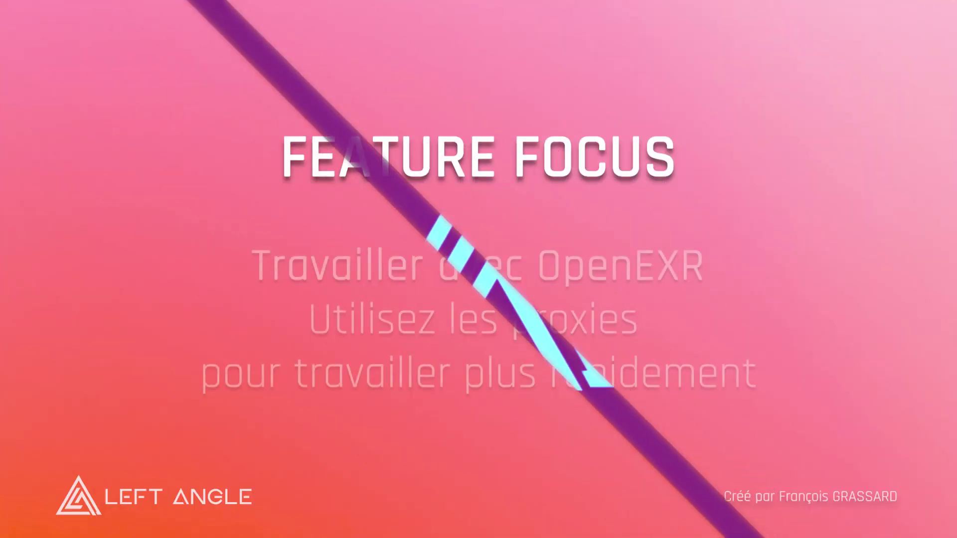